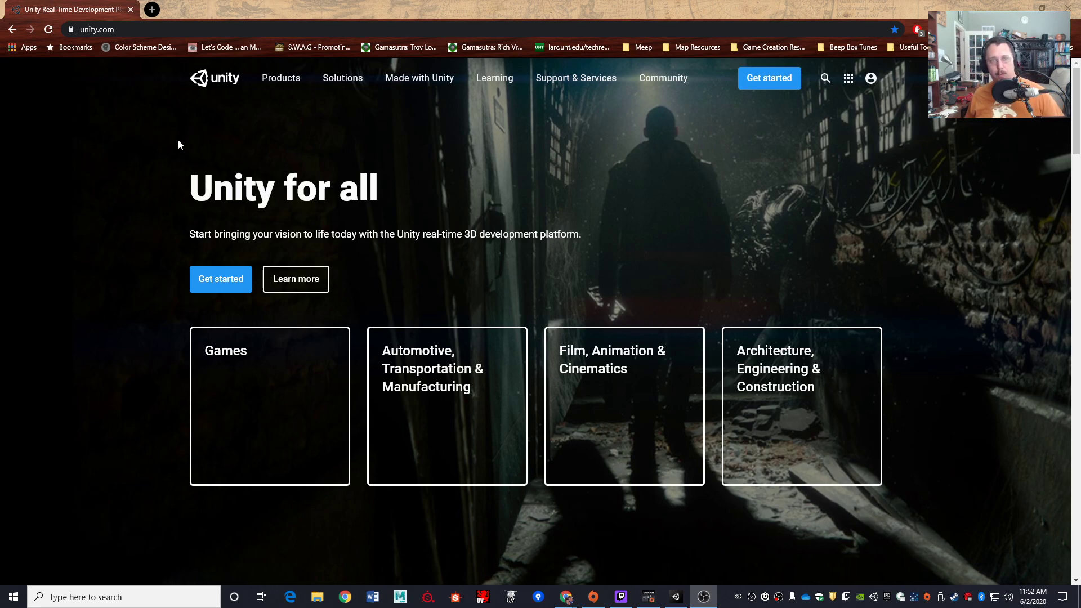
- Open the form for creating a Unity ID from the unity.com home page
{"action": "left_click", "coordinate": [141, 31]}
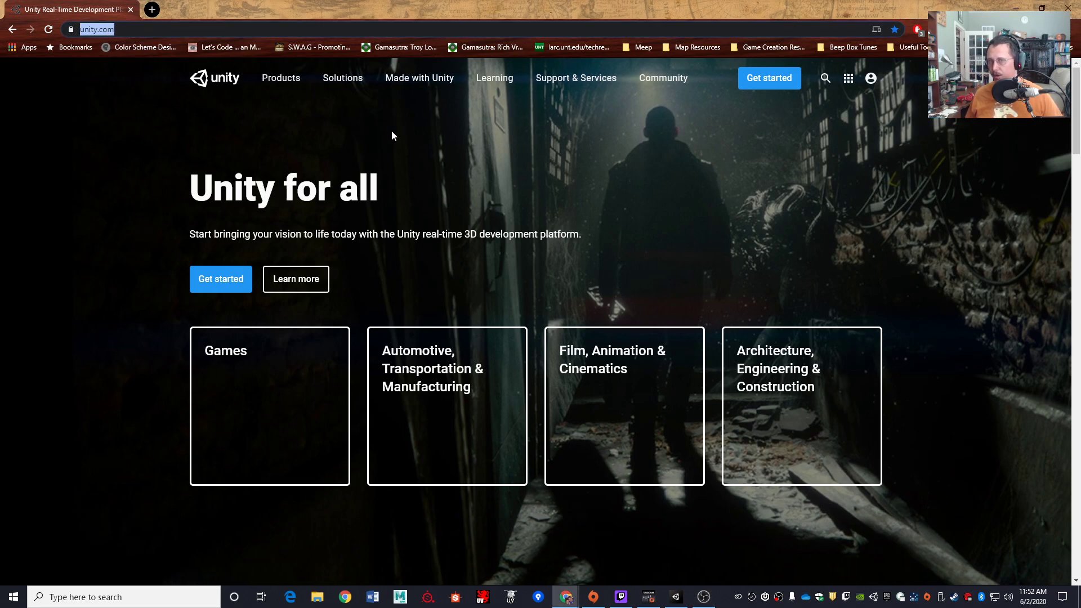
{"action": "left_click", "coordinate": [373, 187]}
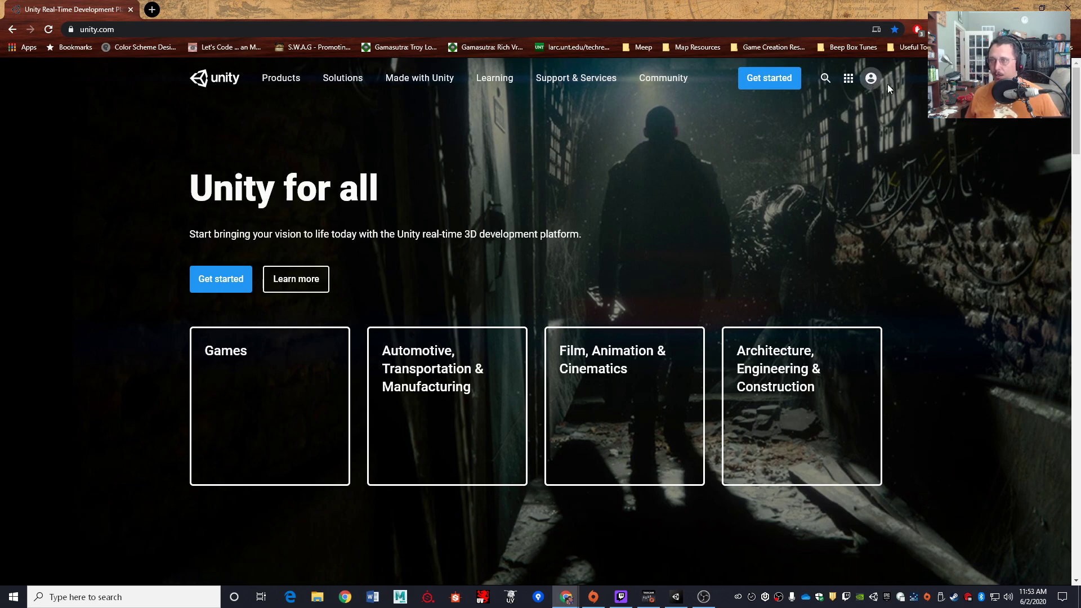
{"action": "left_click", "coordinate": [871, 78]}
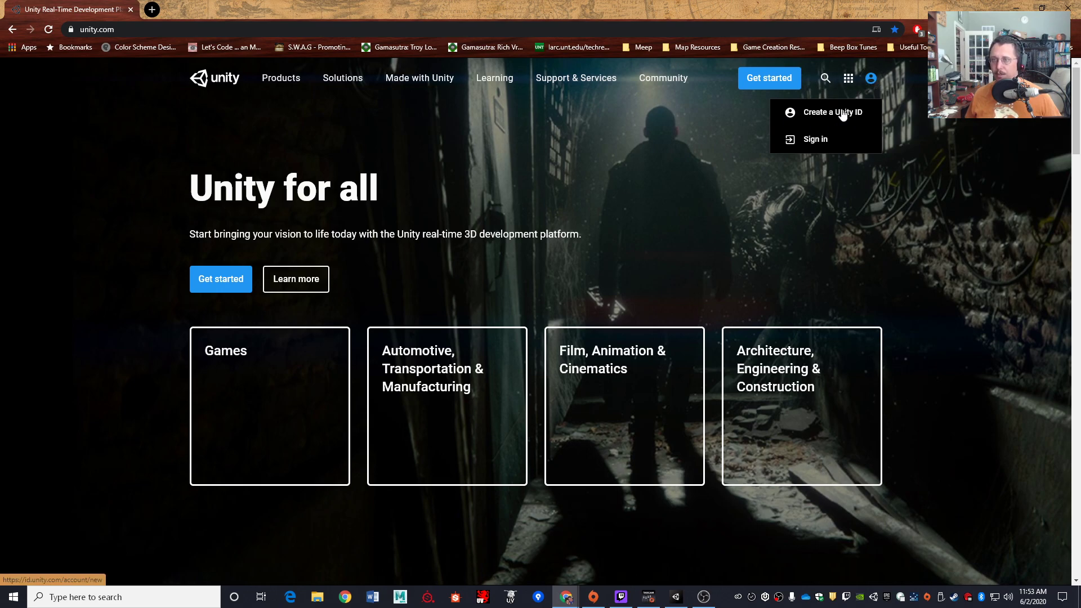
{"action": "left_click", "coordinate": [818, 114]}
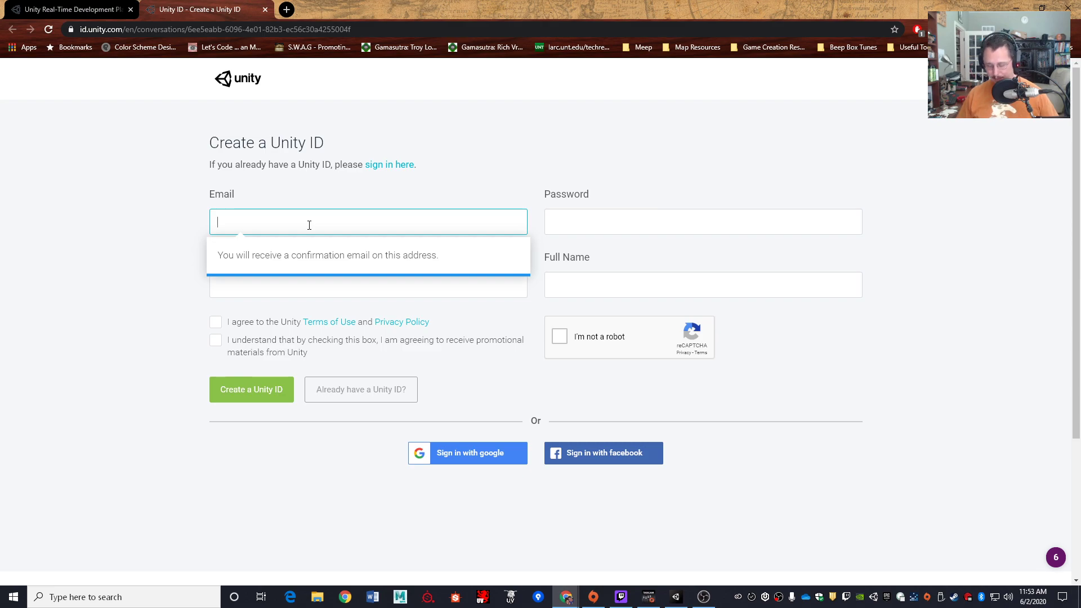
- Enter an email address in the Unity ID form, review the password, username and full name fields, and close the form
{"action": "type", "text": "someo"}
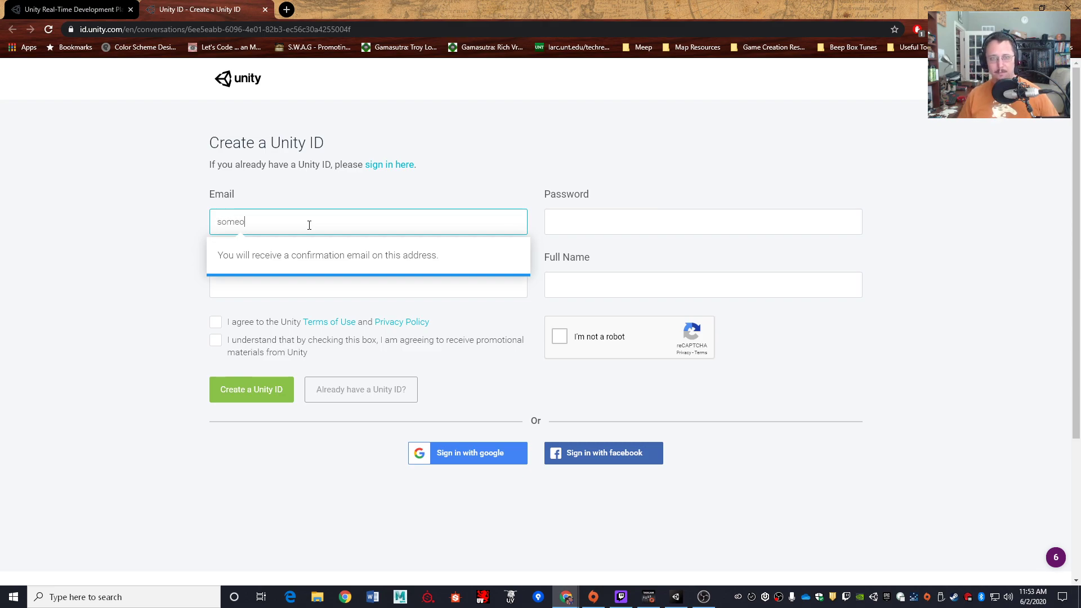
{"action": "type", "text": "ne@somewhere.com"}
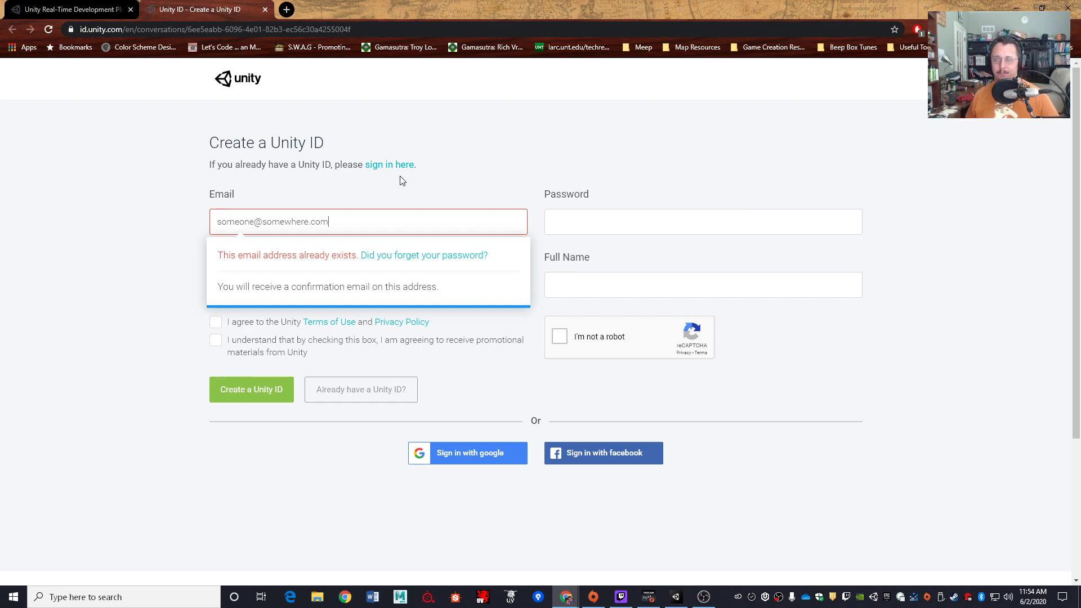
{"action": "left_click", "coordinate": [402, 180]}
{"action": "left_click", "coordinate": [581, 220]}
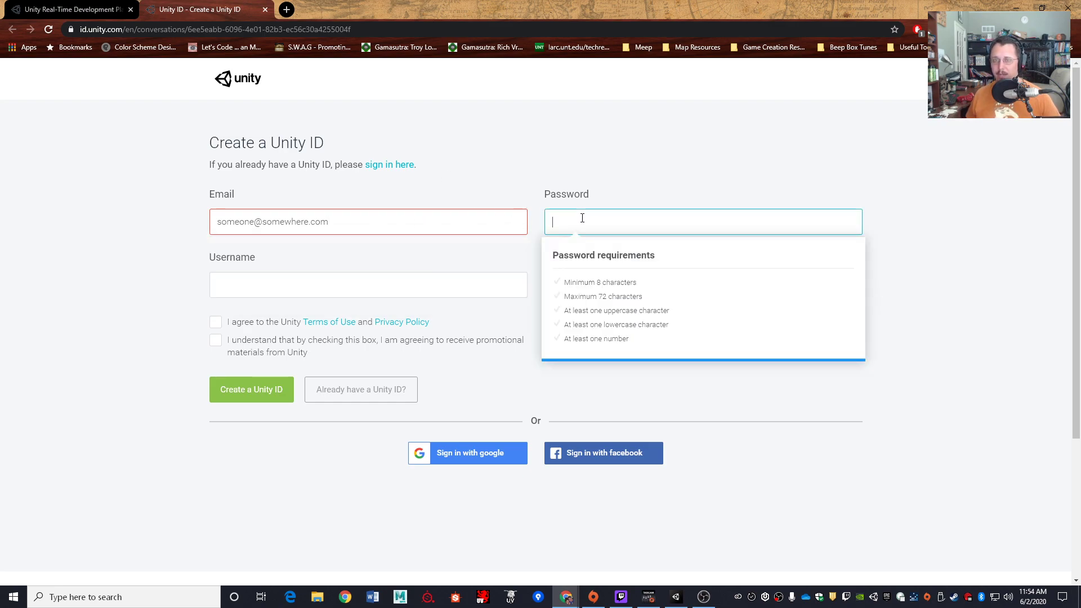
{"action": "left_click", "coordinate": [415, 284]}
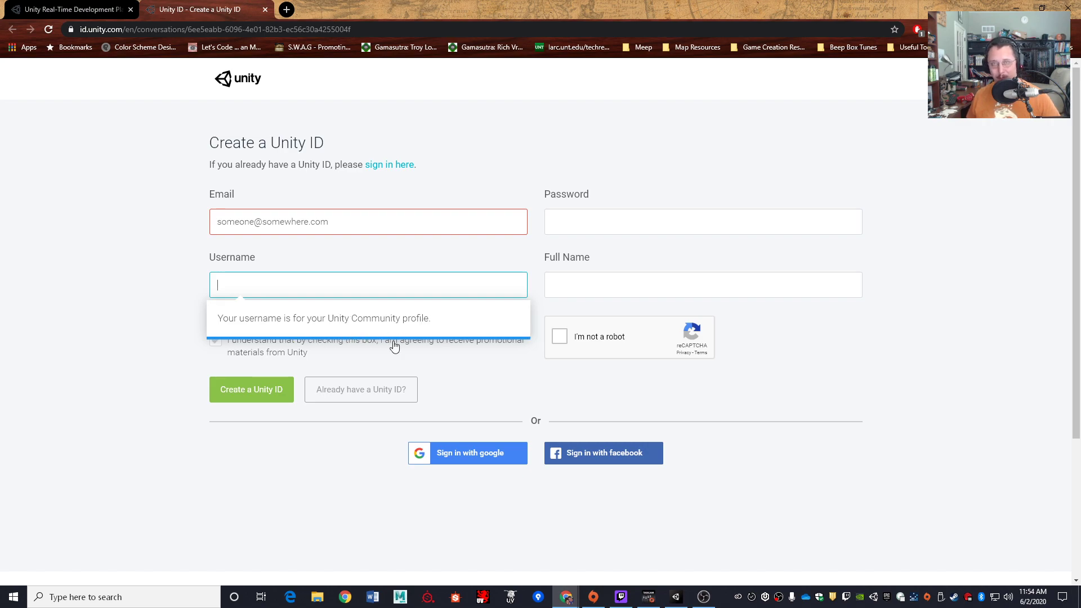
{"action": "left_click", "coordinate": [630, 293]}
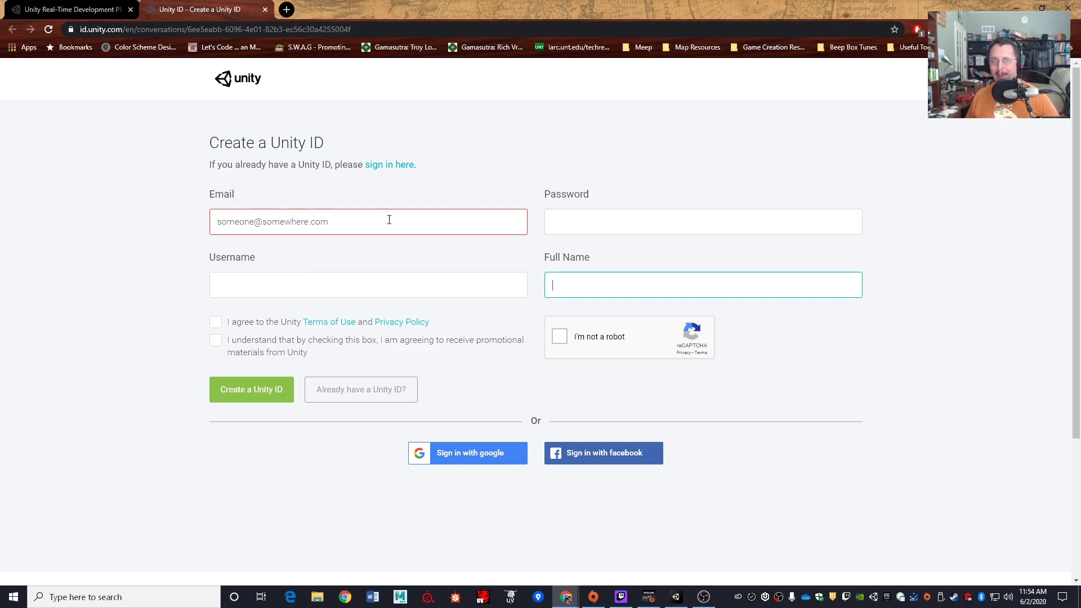
{"action": "left_click", "coordinate": [265, 9]}
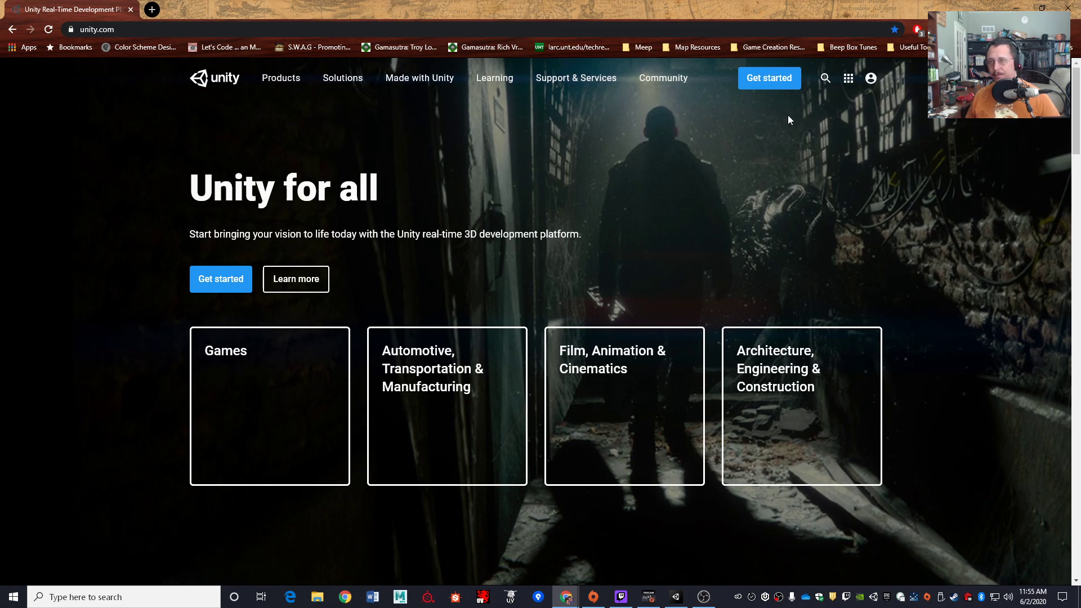
- Open Unity's plans and pricing page and set both the Plus and Pro plans to "Annual plan, prepaid"
{"action": "left_click", "coordinate": [774, 82]}
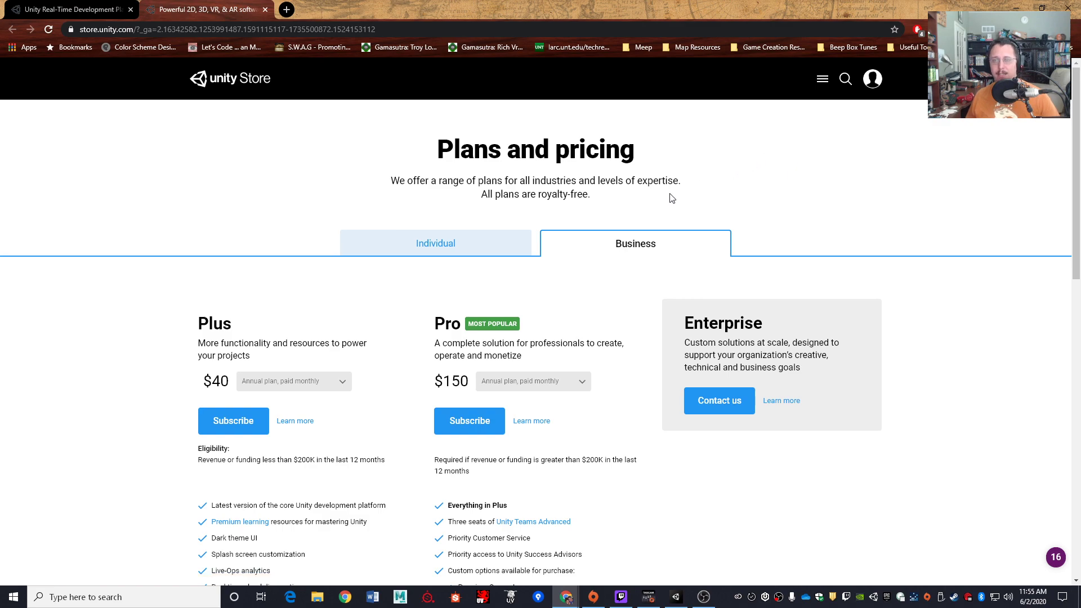
{"action": "left_click", "coordinate": [332, 382]}
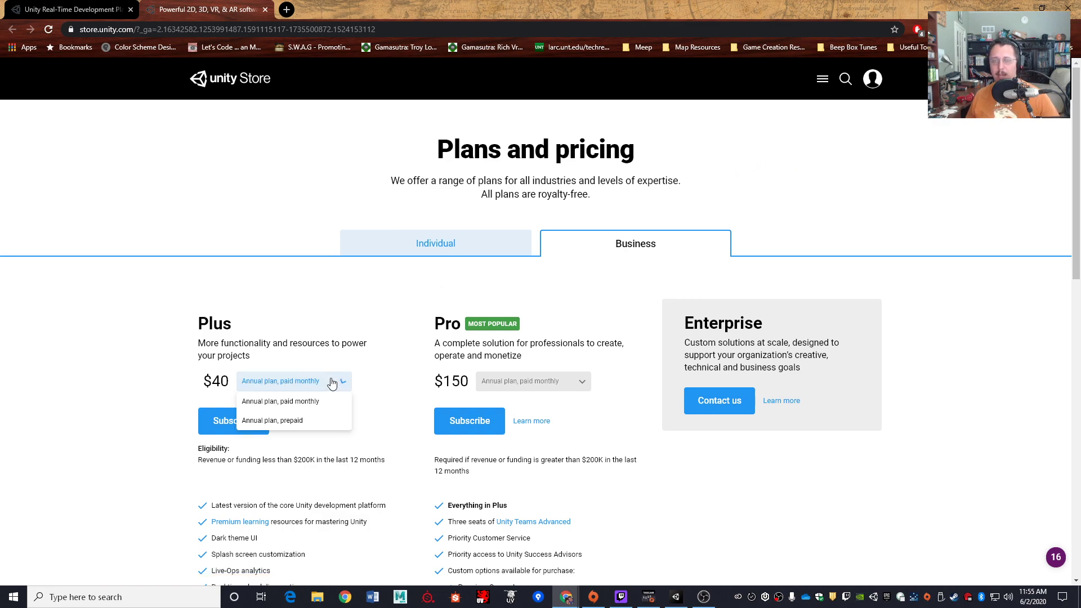
{"action": "left_click", "coordinate": [294, 422]}
{"action": "left_click", "coordinate": [538, 383]}
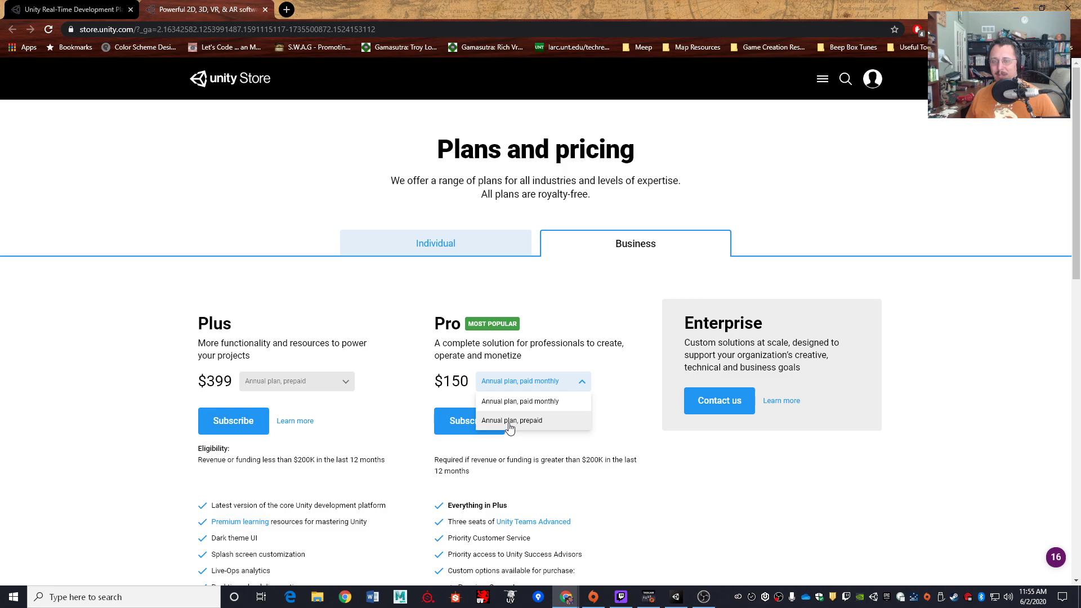
{"action": "left_click", "coordinate": [510, 422]}
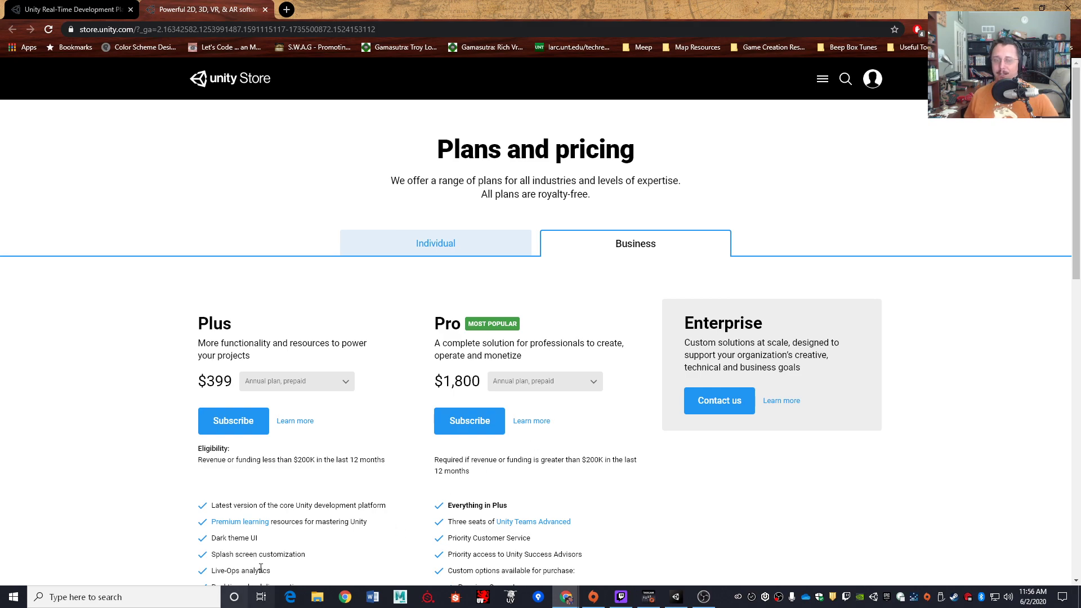
- Examine the Plus plan's feature list, including the dark theme UI, and compare it with the Pro plan
{"action": "left_click_drag", "start_coordinate": [258, 539], "coordinate": [211, 543]}
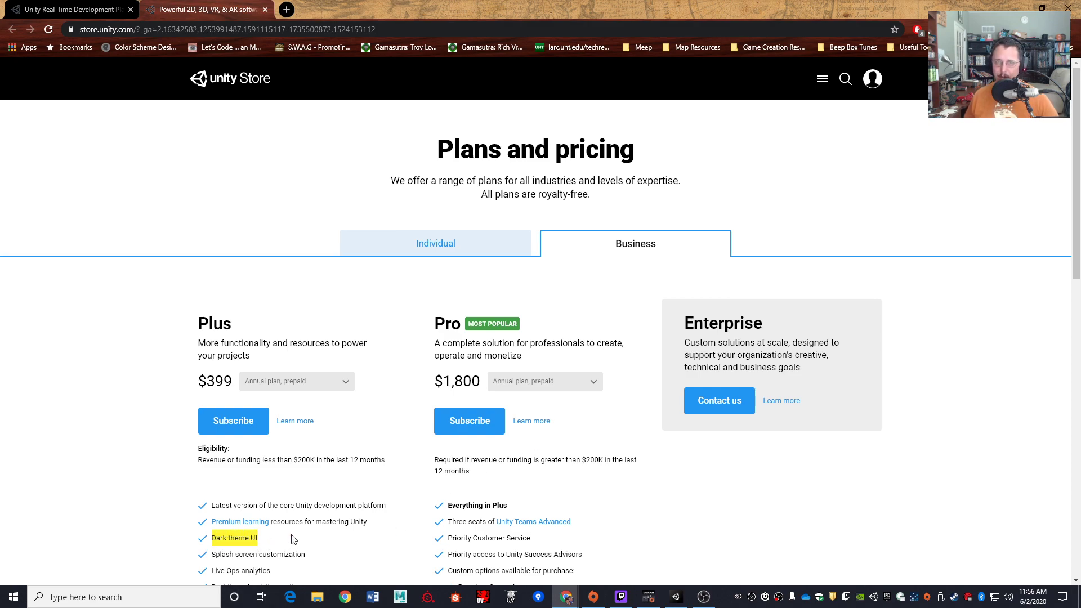
{"action": "scroll", "coordinate": [298, 523], "scroll_direction": "down", "scroll_amount": 2}
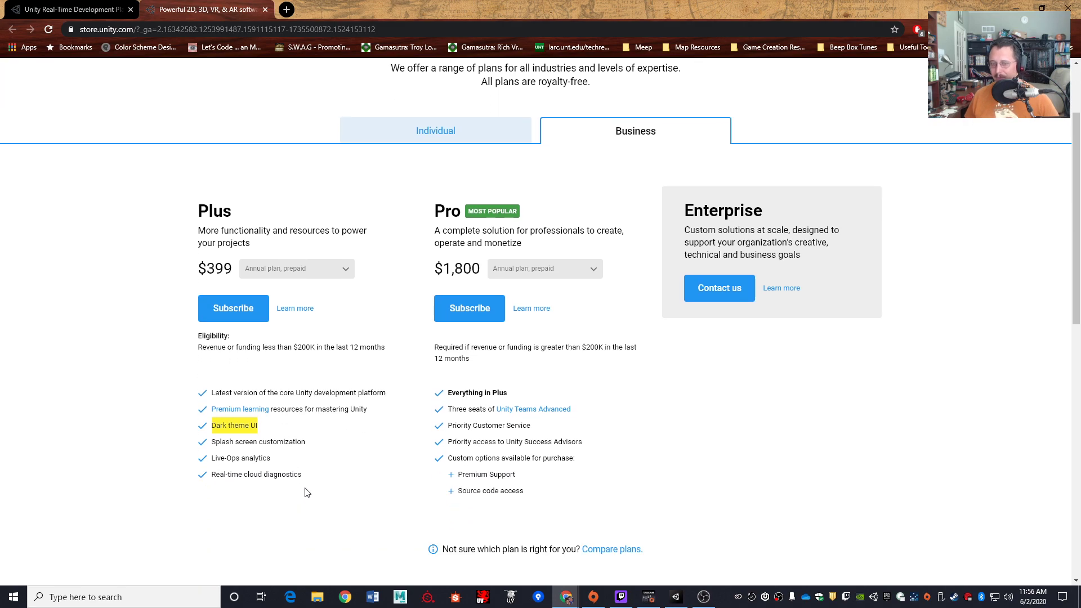
{"action": "left_click", "coordinate": [400, 450]}
{"action": "scroll", "coordinate": [366, 484], "scroll_direction": "up", "scroll_amount": 1}
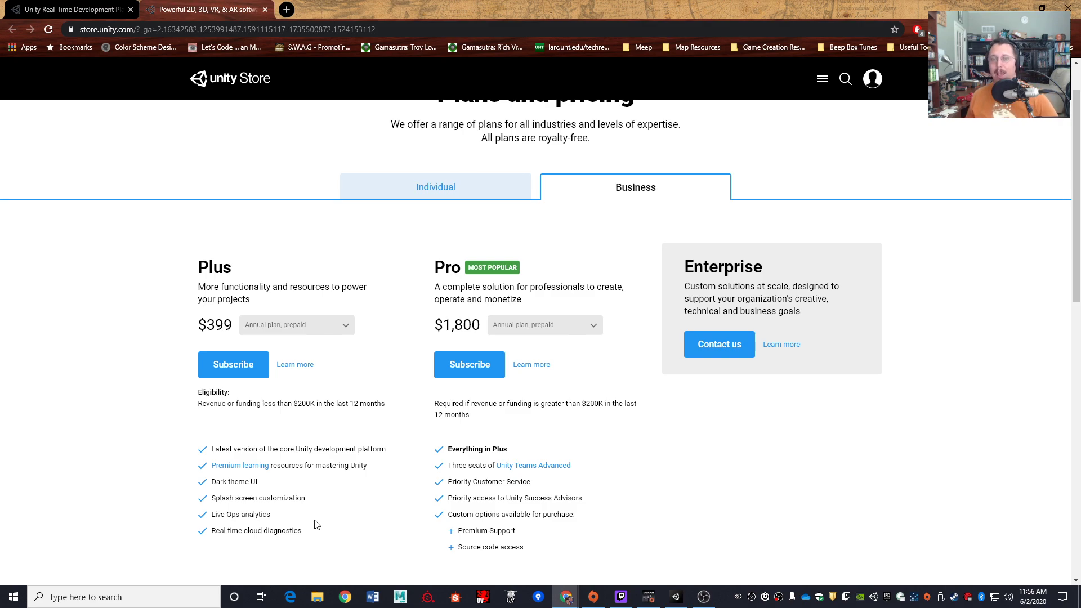
{"action": "double_click", "coordinate": [448, 268]}
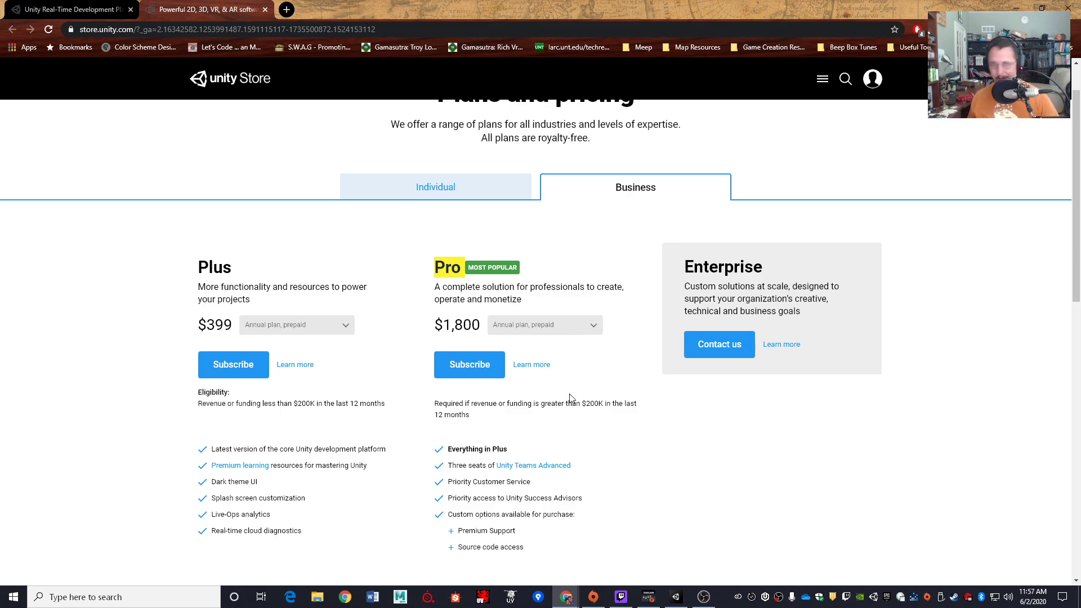
- Show the Individual plans, read how to access the Unity Student plan, and return to the plans page
{"action": "left_click", "coordinate": [481, 181]}
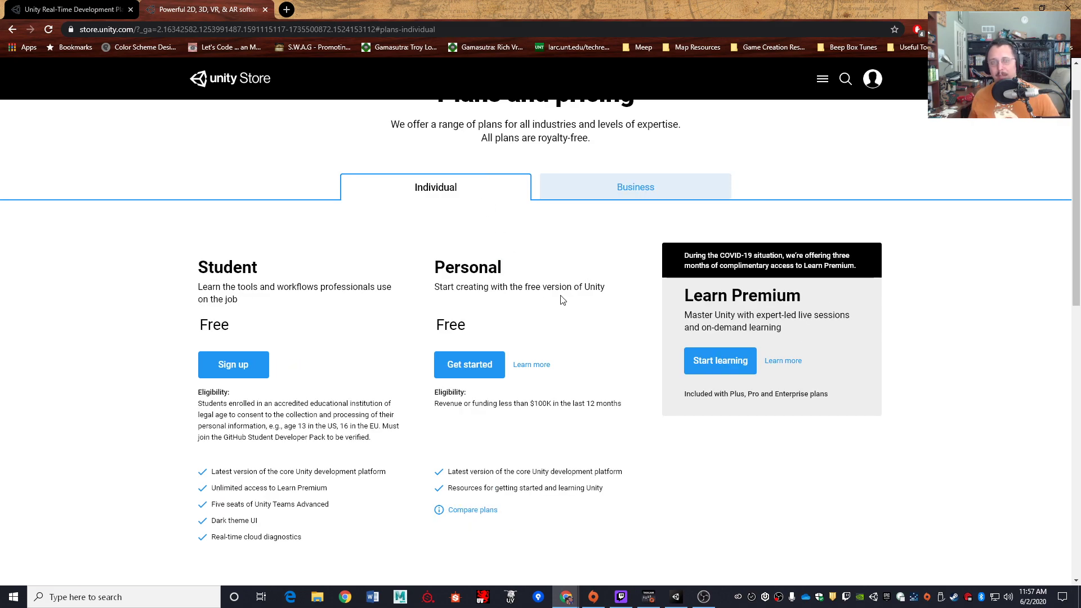
{"action": "left_click", "coordinate": [238, 367]}
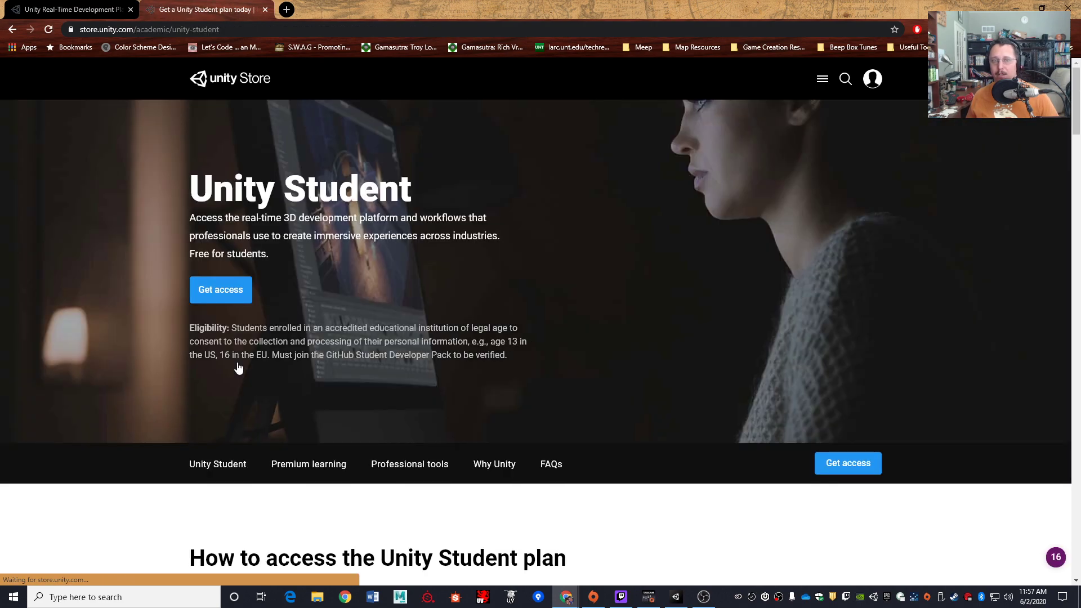
{"action": "scroll", "coordinate": [335, 367], "scroll_direction": "down", "scroll_amount": 2}
{"action": "scroll", "coordinate": [329, 369], "scroll_direction": "down", "scroll_amount": 1}
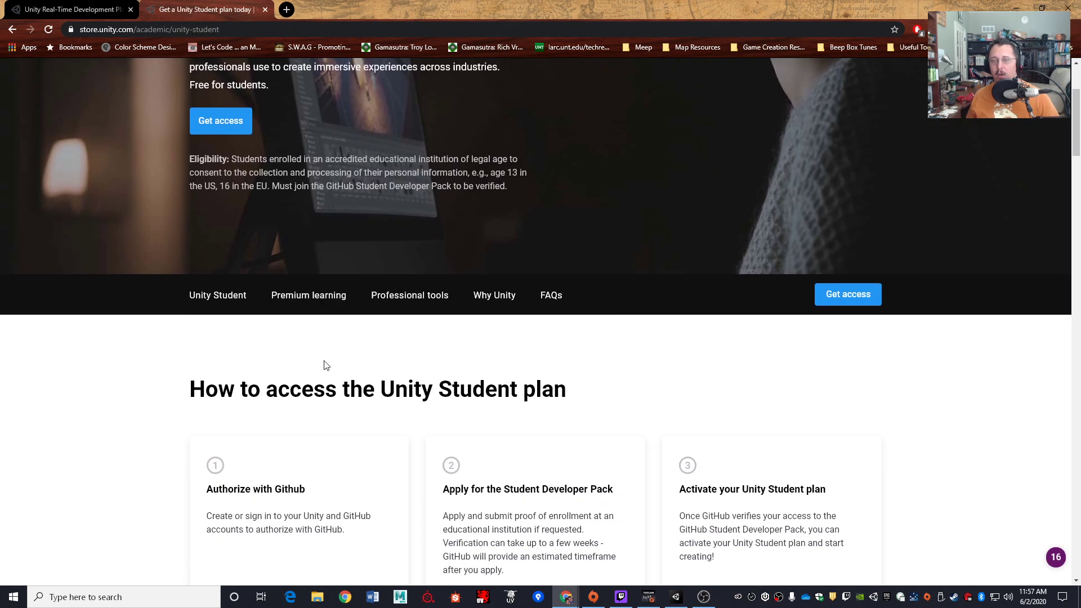
{"action": "scroll", "coordinate": [281, 338], "scroll_direction": "down", "scroll_amount": 2}
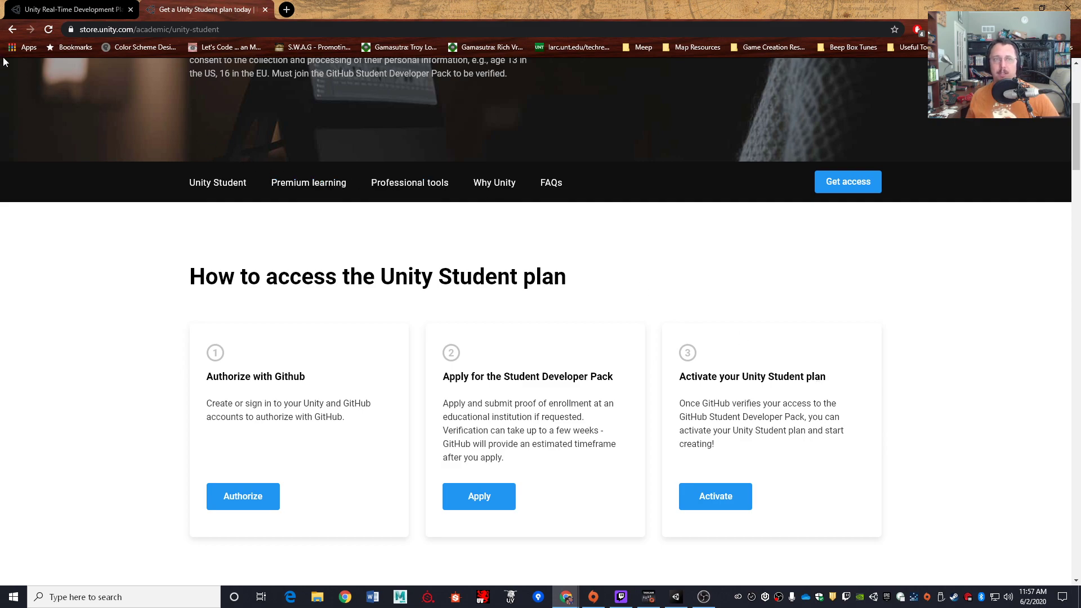
{"action": "left_click", "coordinate": [11, 30]}
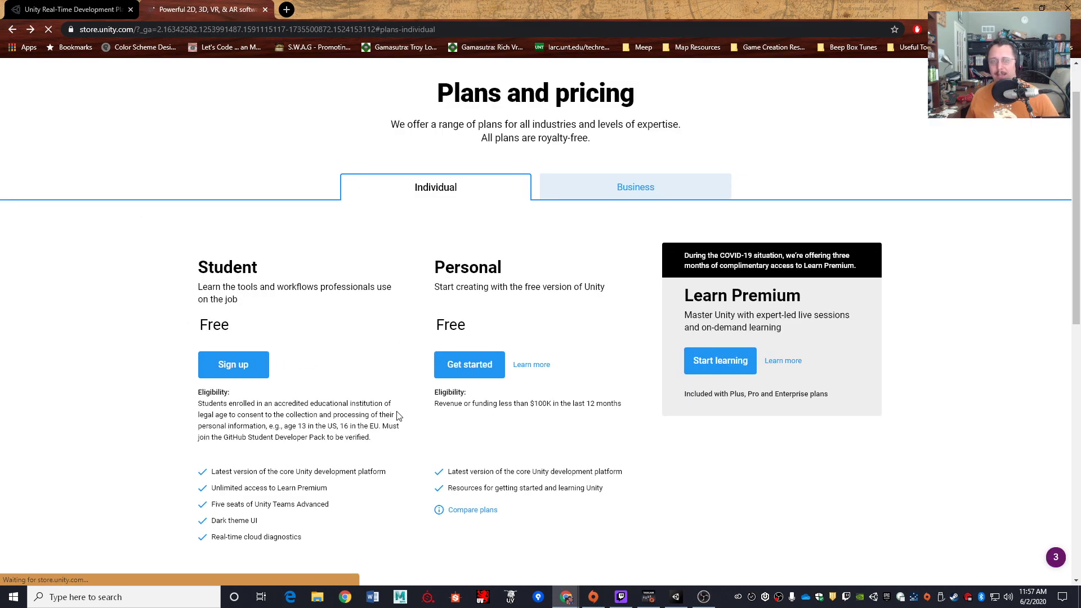
- Get started with the free Personal plan and choose the standard Unity installer for returning users
{"action": "scroll", "coordinate": [394, 400], "scroll_direction": "down", "scroll_amount": 1}
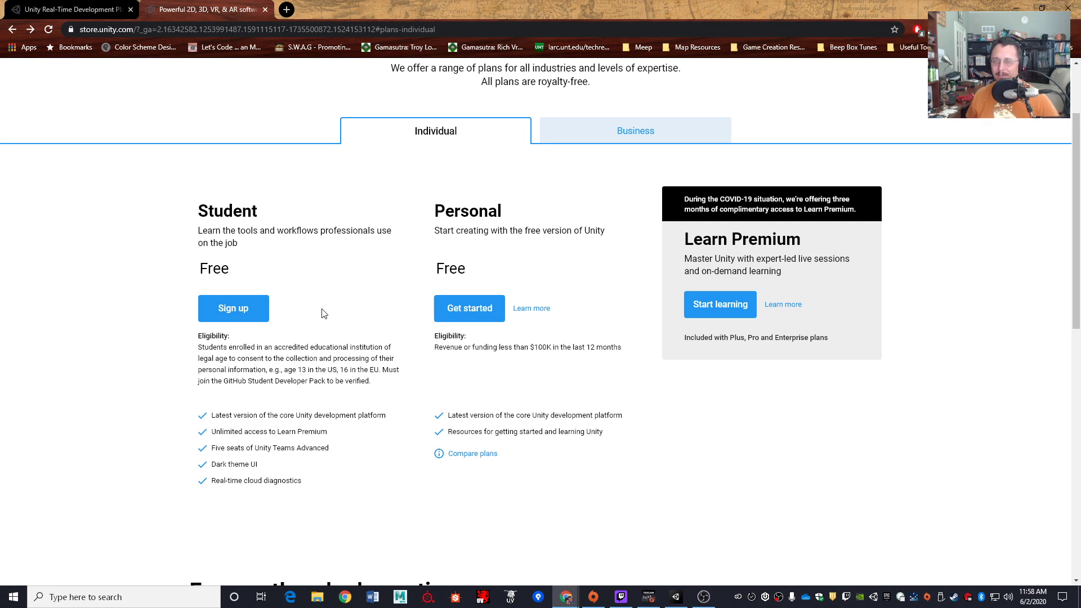
{"action": "left_click", "coordinate": [469, 314]}
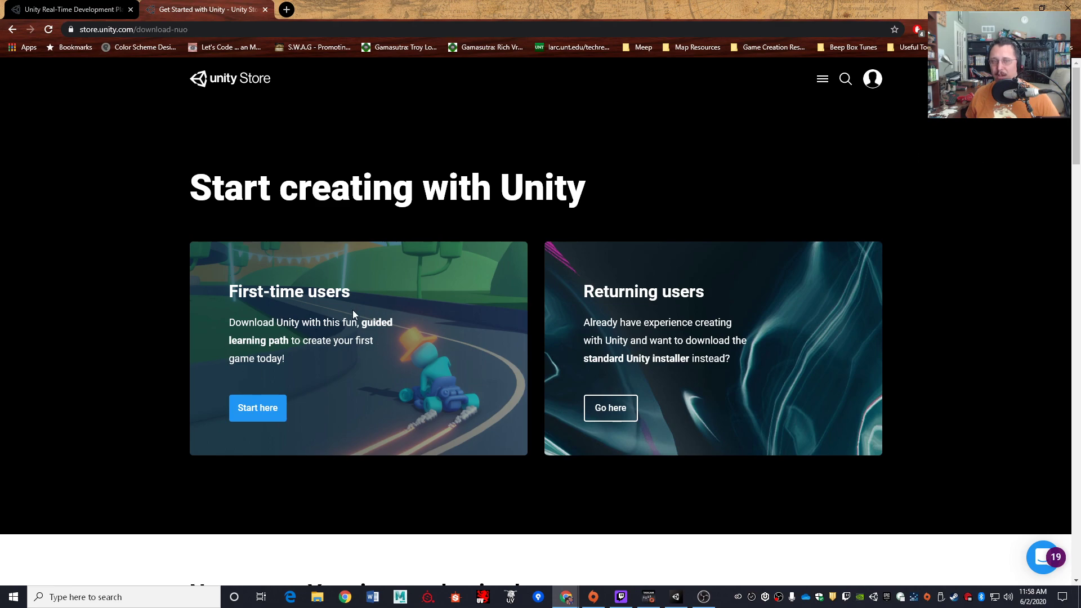
{"action": "scroll", "coordinate": [352, 312], "scroll_direction": "down", "scroll_amount": 7}
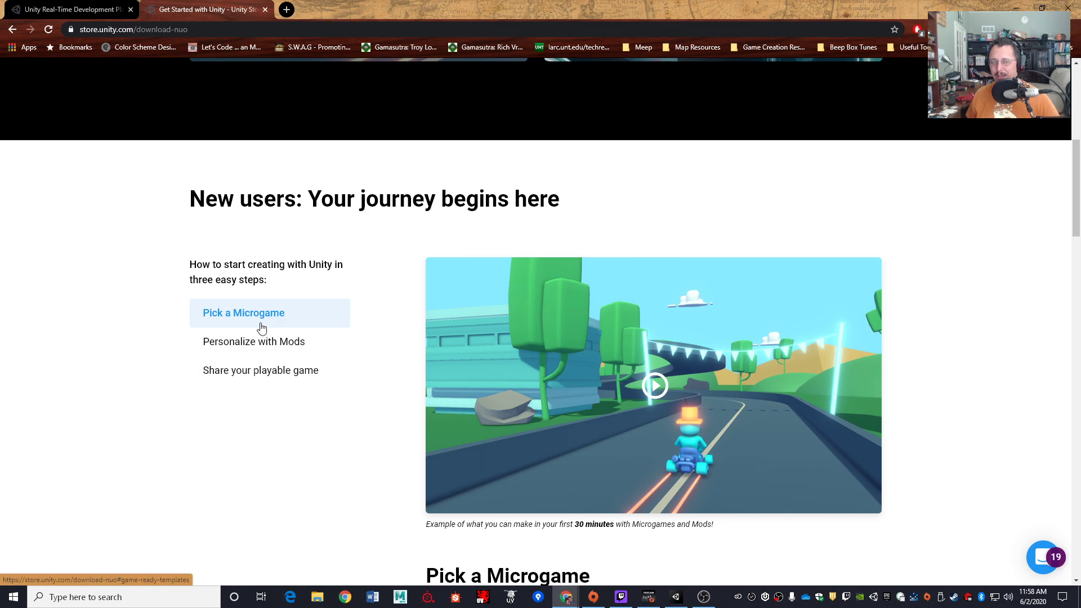
{"action": "scroll", "coordinate": [717, 450], "scroll_direction": "down", "scroll_amount": 6}
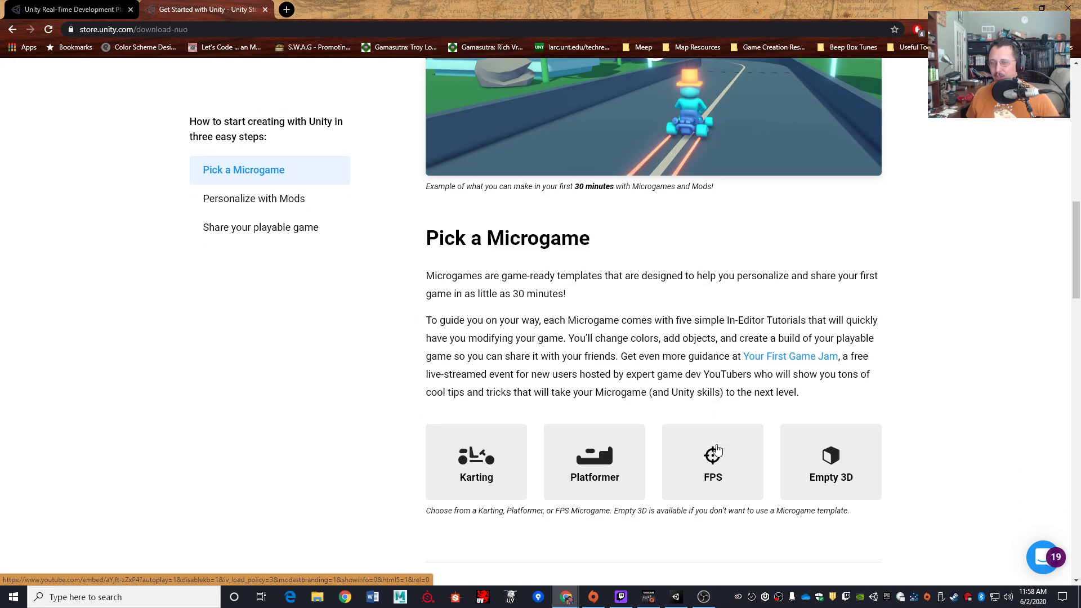
{"action": "scroll", "coordinate": [717, 449], "scroll_direction": "up", "scroll_amount": 13}
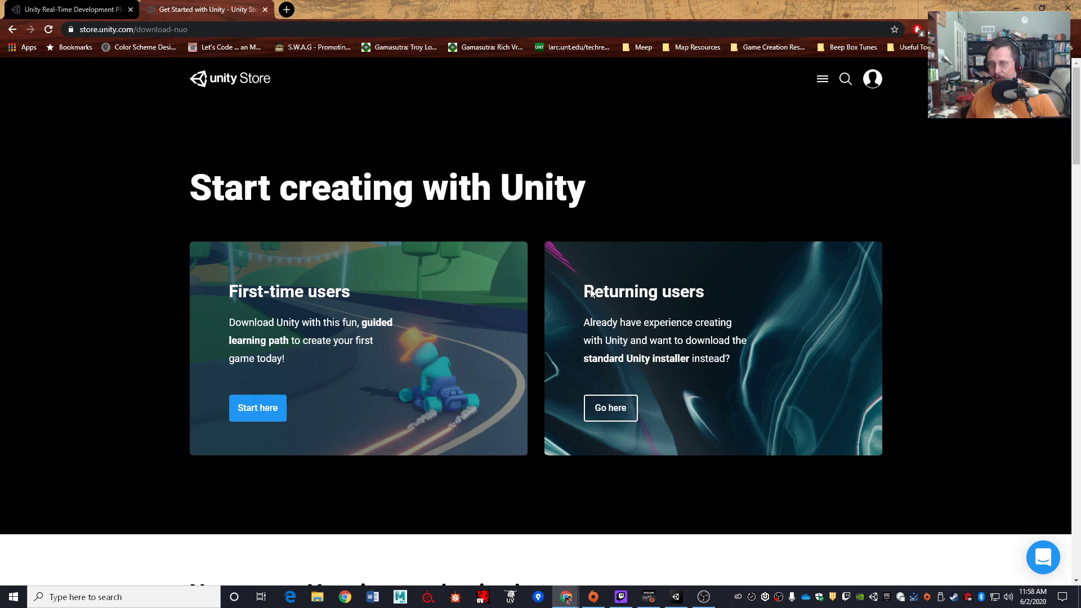
{"action": "left_click", "coordinate": [610, 411]}
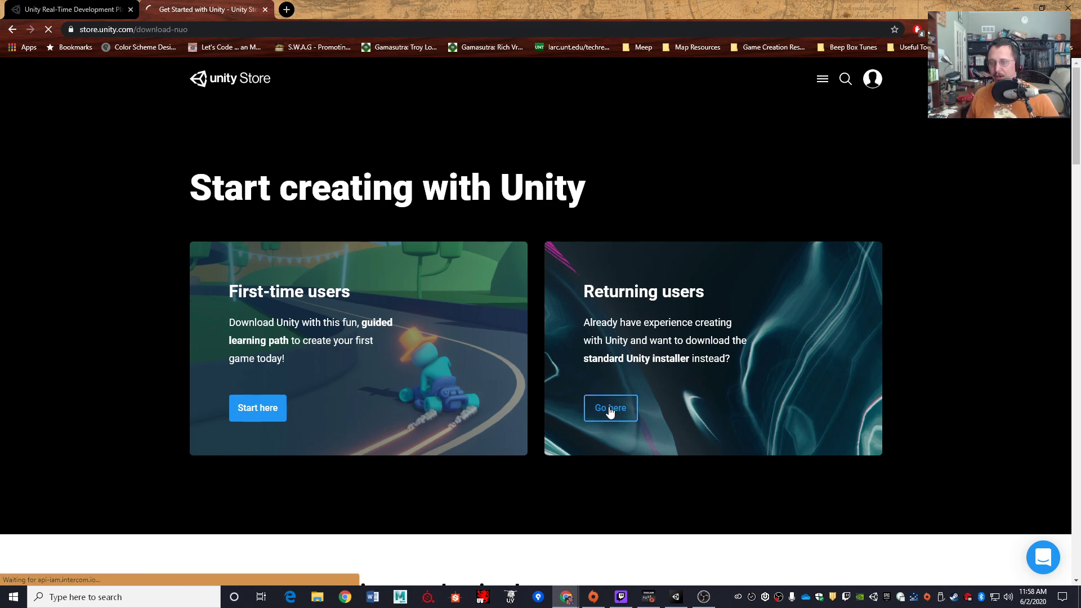
- Confirm eligibility to use Unity Personal under the Terms of Service and check the annual gross revenue criterion
{"action": "scroll", "coordinate": [625, 447], "scroll_direction": "down", "scroll_amount": 2}
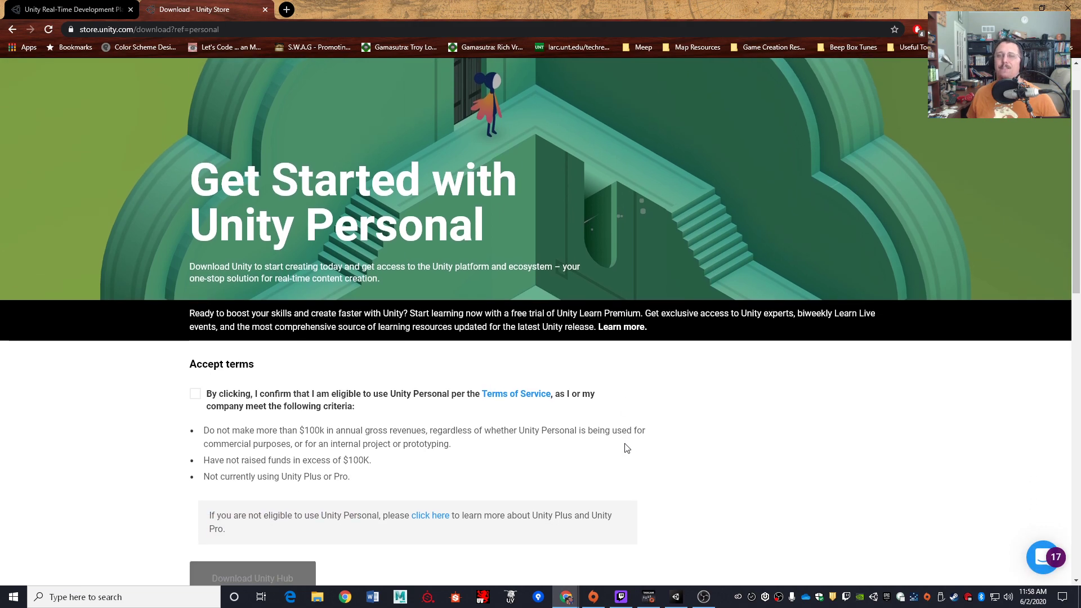
{"action": "scroll", "coordinate": [627, 448], "scroll_direction": "down", "scroll_amount": 2}
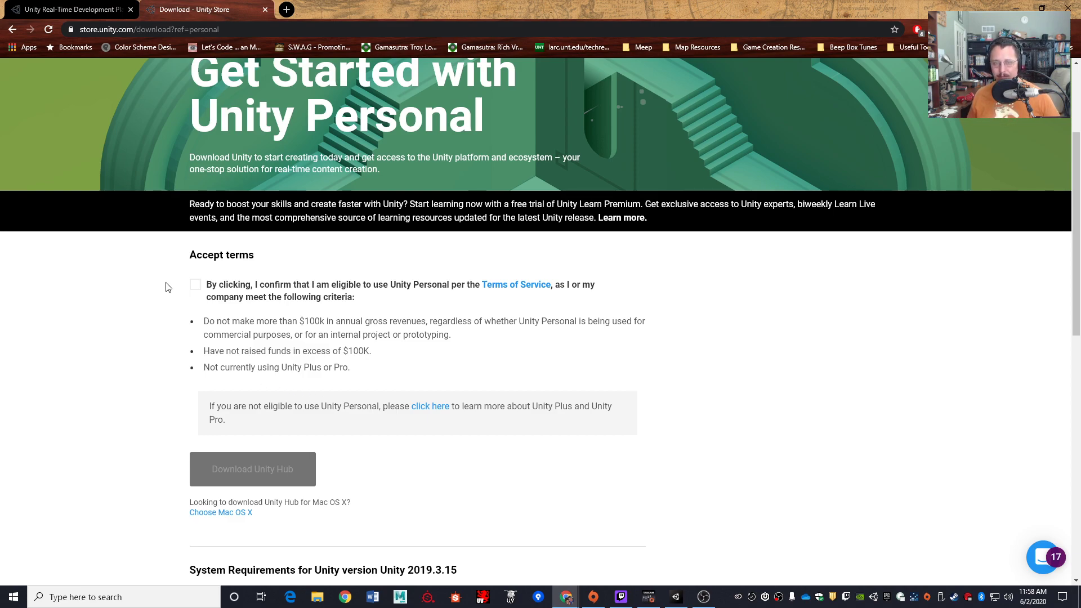
{"action": "left_click", "coordinate": [196, 286]}
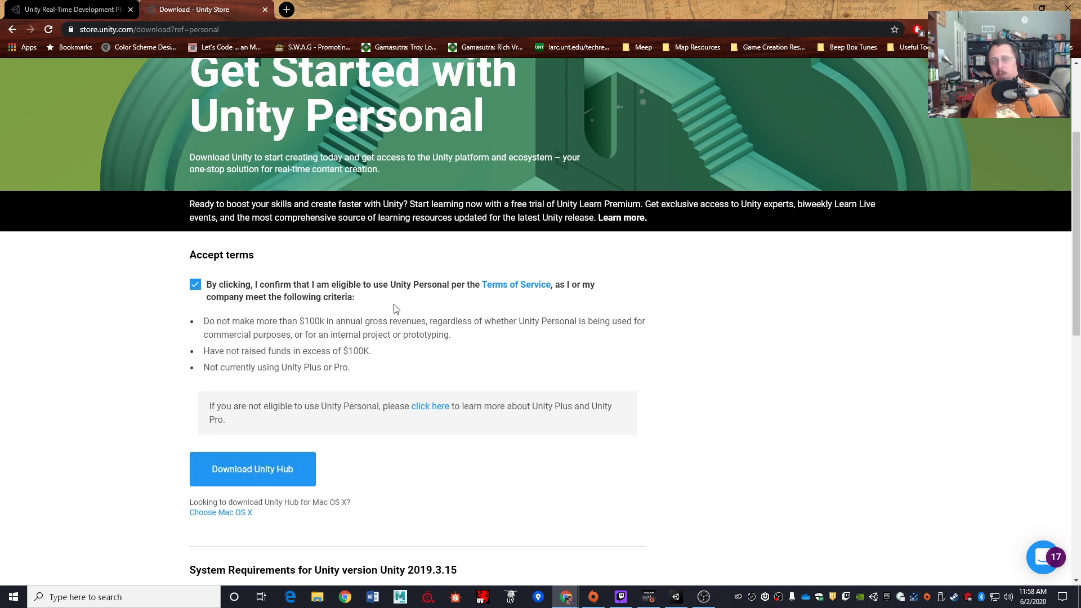
{"action": "double_click", "coordinate": [312, 321]}
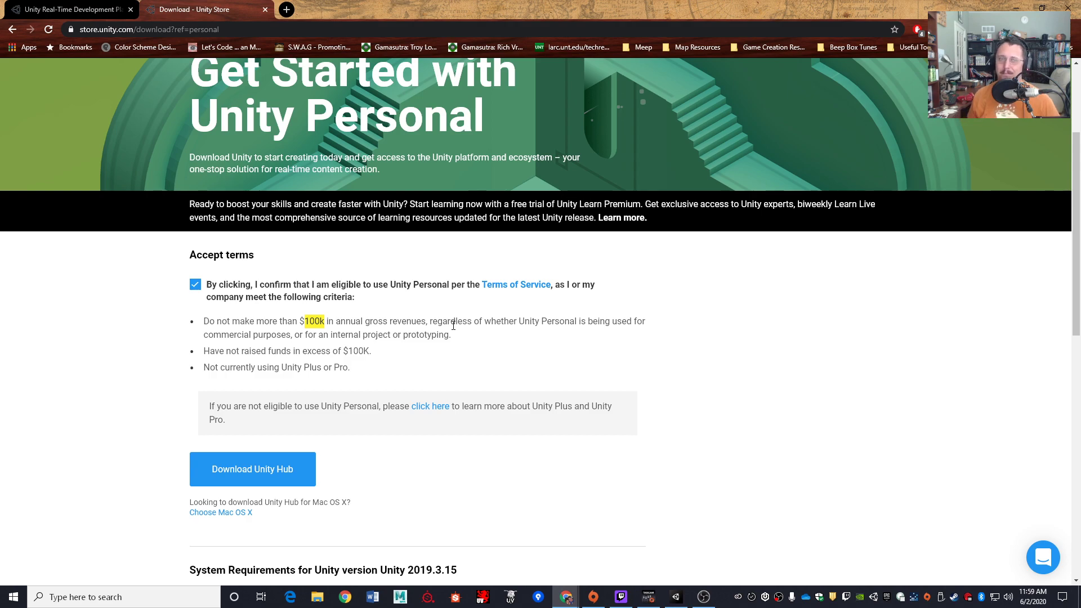
- Download Unity Hub and launch the downloaded setup file
{"action": "scroll", "coordinate": [370, 378], "scroll_direction": "down", "scroll_amount": 1}
{"action": "left_click", "coordinate": [286, 411]}
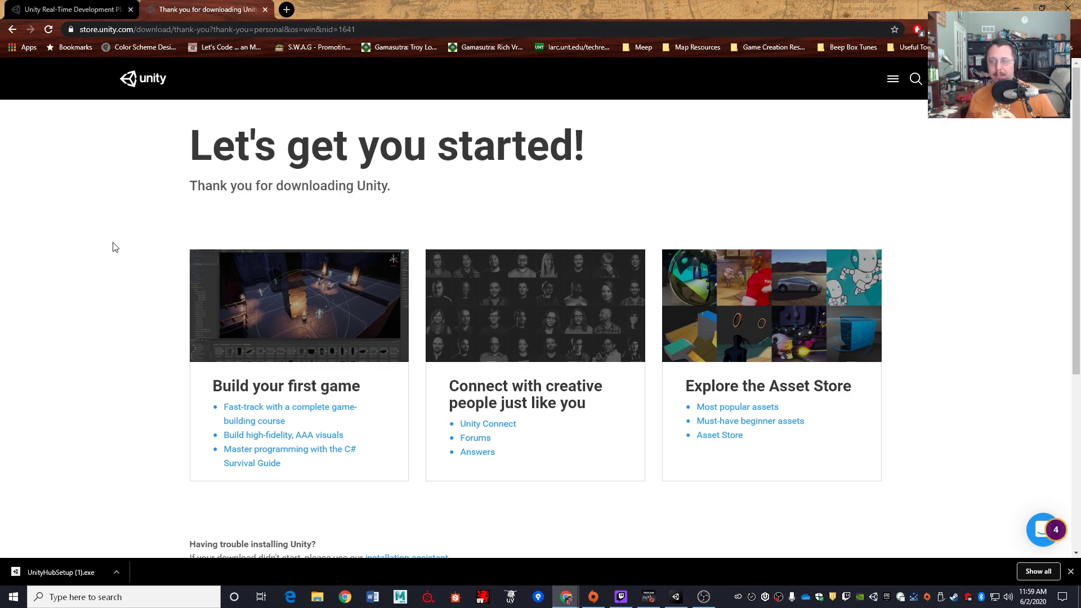
{"action": "left_click", "coordinate": [59, 572]}
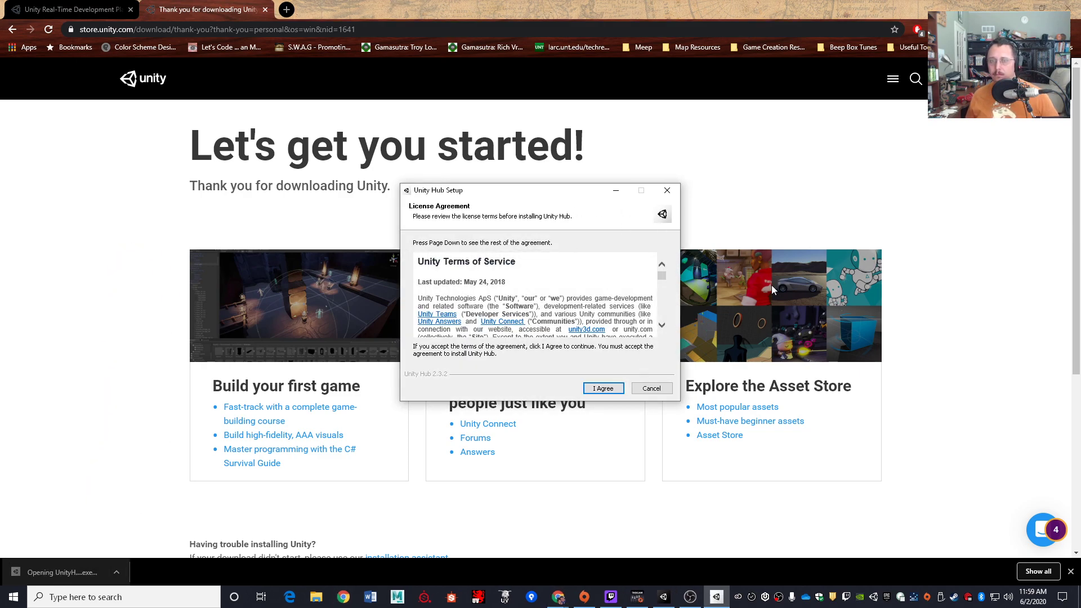
- Accept the Unity Hub license terms, check the destination folder, and exit the setup without installing
{"action": "left_click_drag", "start_coordinate": [495, 194], "coordinate": [473, 195]}
{"action": "left_click", "coordinate": [574, 390]}
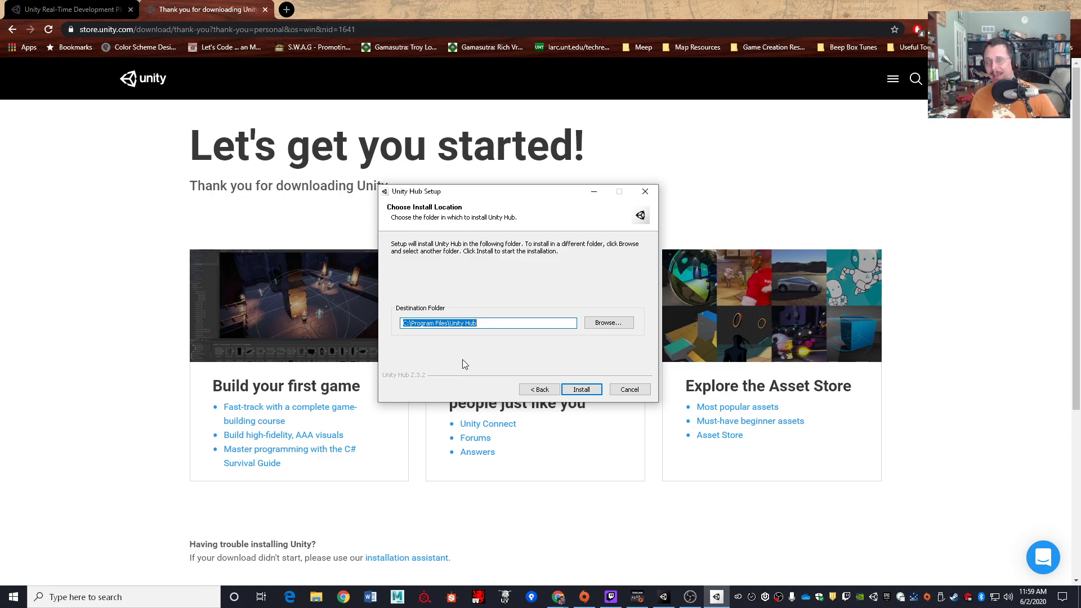
{"action": "left_click", "coordinate": [645, 191]}
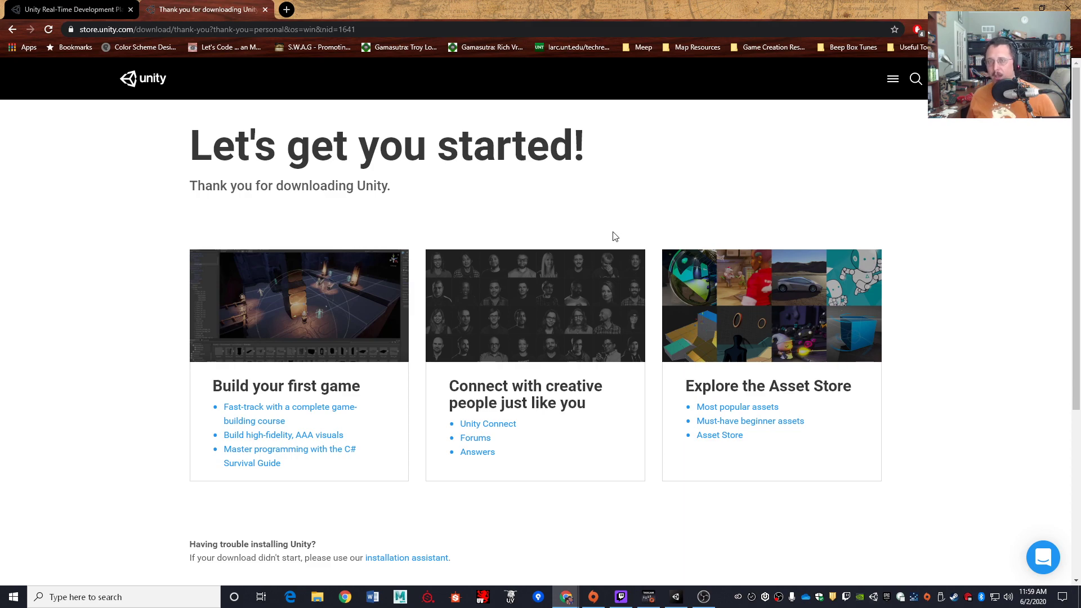
- Minimize the browser and close the open Unity project without saving the changes to SampleScene
{"action": "left_click", "coordinate": [1016, 8]}
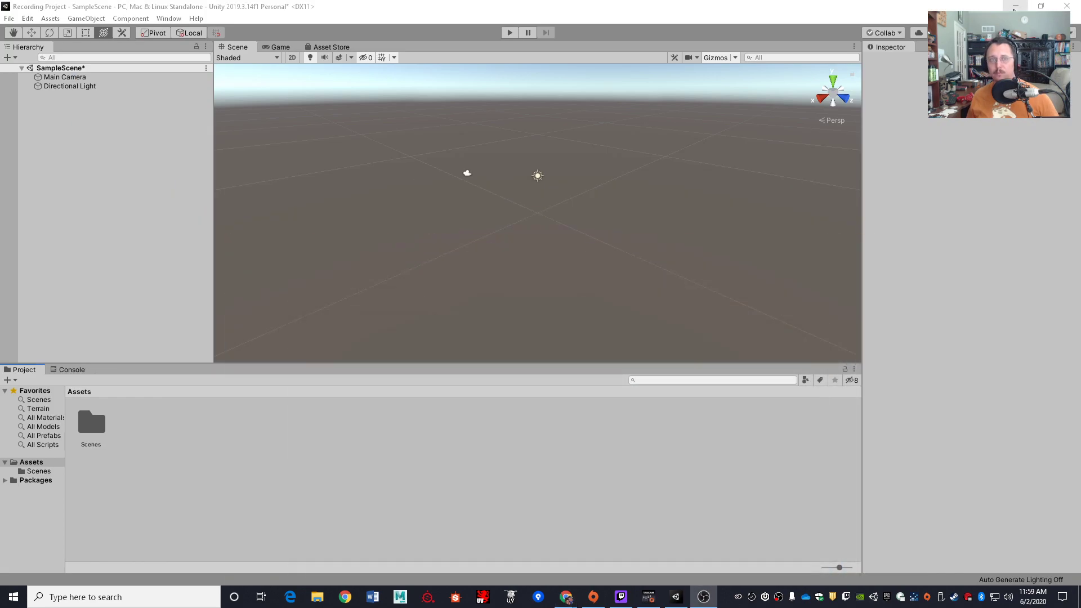
{"action": "left_click", "coordinate": [1015, 7]}
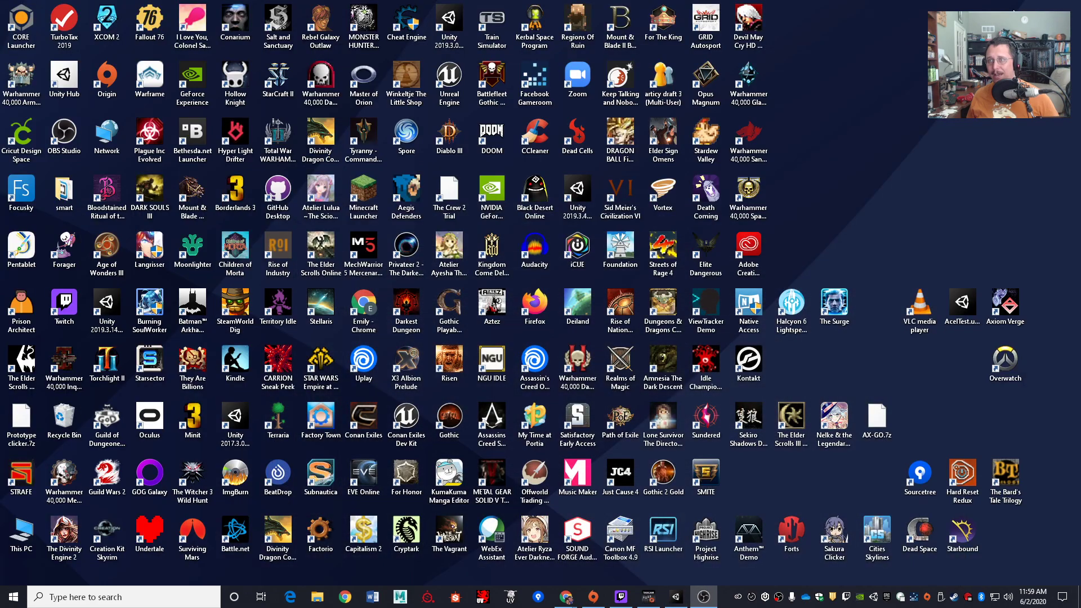
{"action": "left_click", "coordinate": [675, 597]}
{"action": "left_click", "coordinate": [1067, 6]}
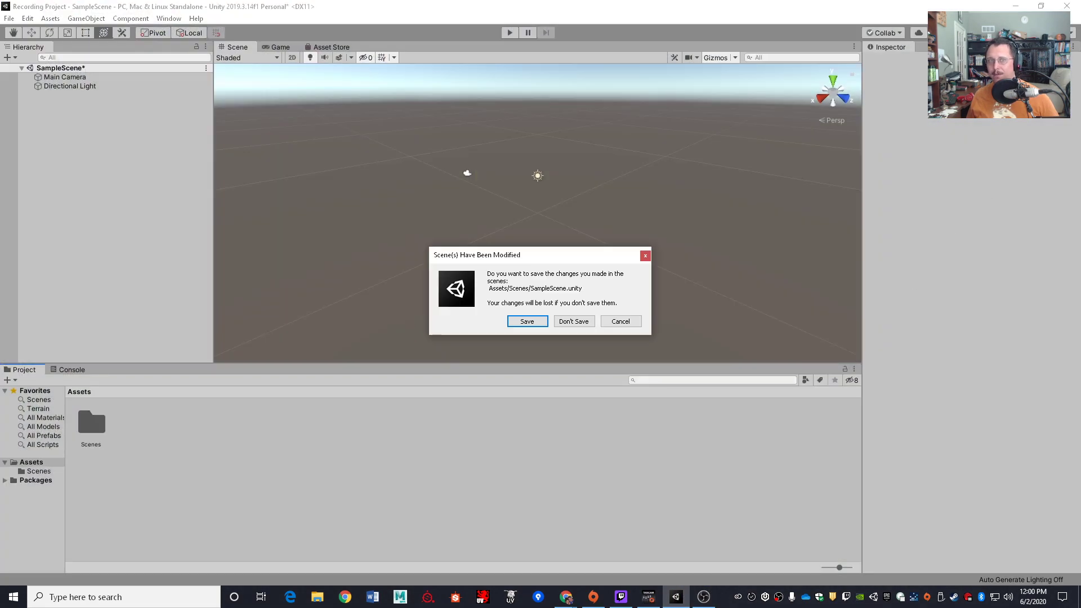
{"action": "left_click", "coordinate": [574, 321]}
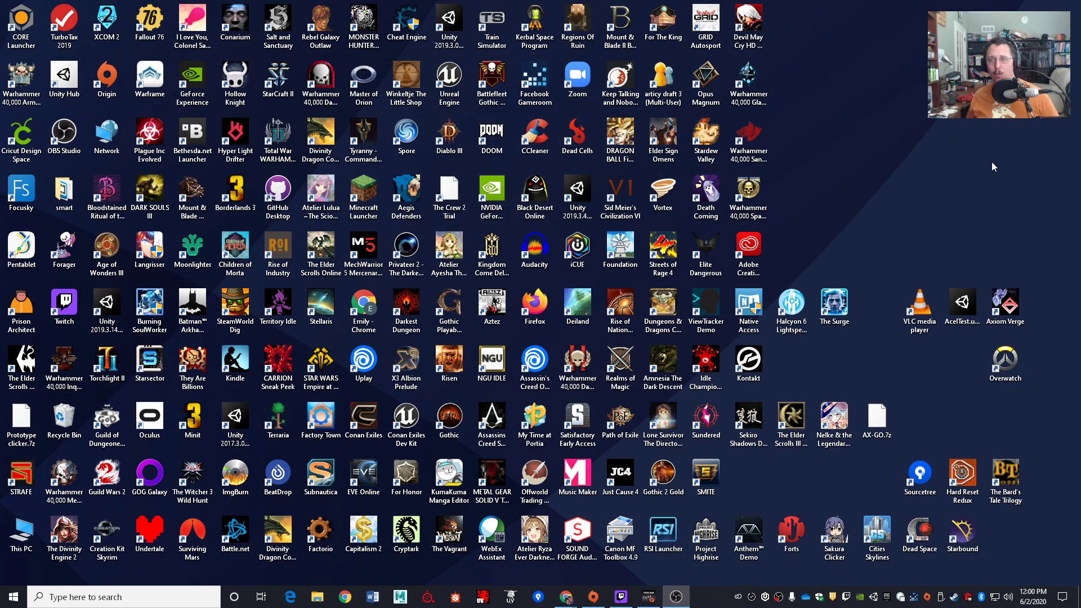
- Find Unity Hub with a system search for "hub" and launch it
{"action": "left_click", "coordinate": [69, 82]}
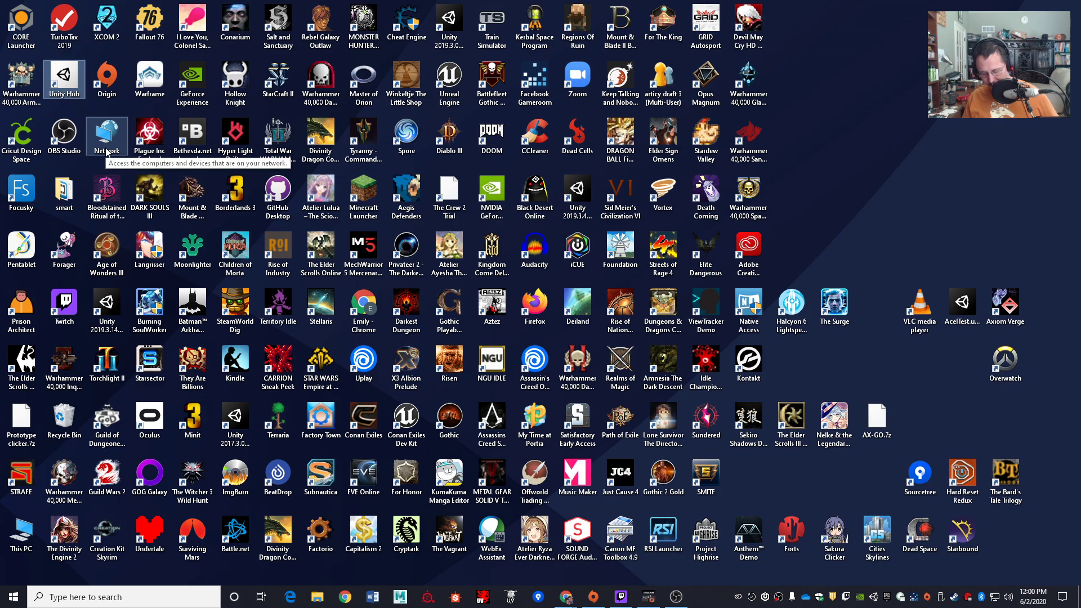
{"action": "key", "text": "super"}
{"action": "type", "text": "hub"}
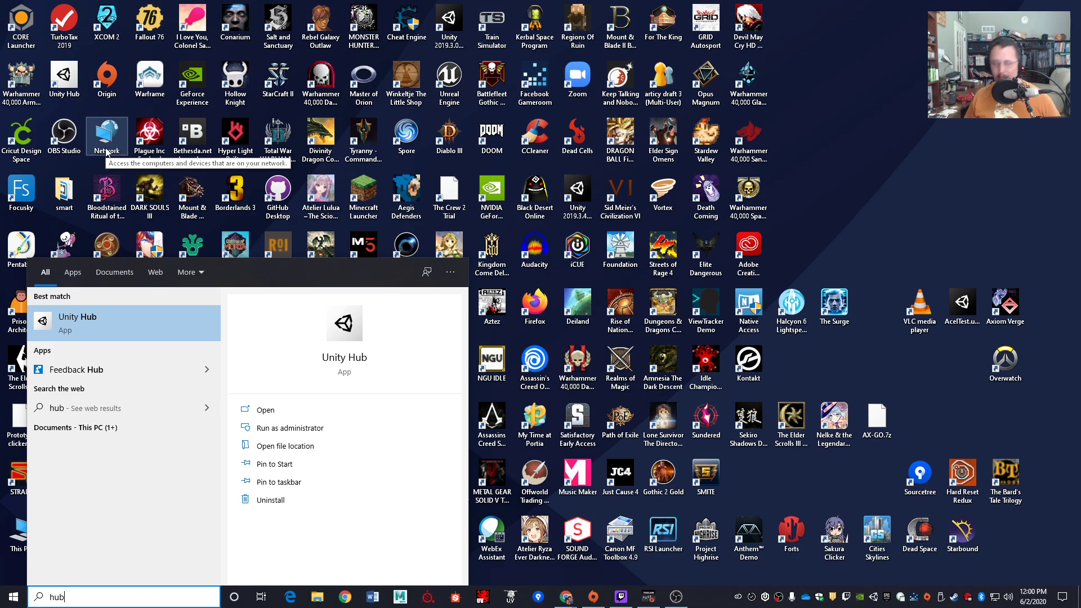
{"action": "key", "text": "Return"}
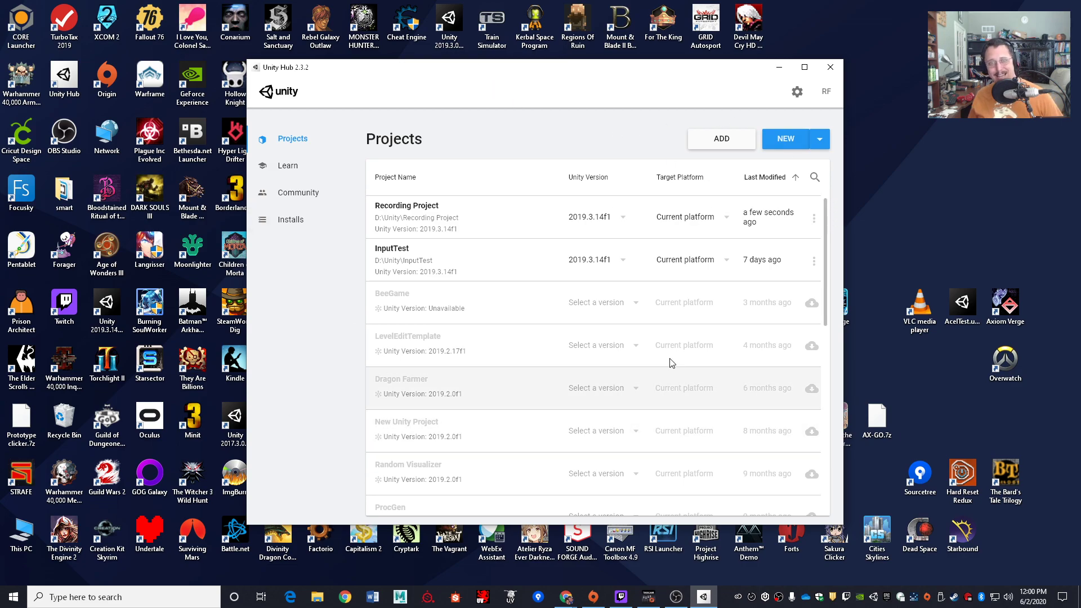
- Show the Unity Hub preferences, sign out of the Unity account, and return to the project list
{"action": "left_click", "coordinate": [797, 91]}
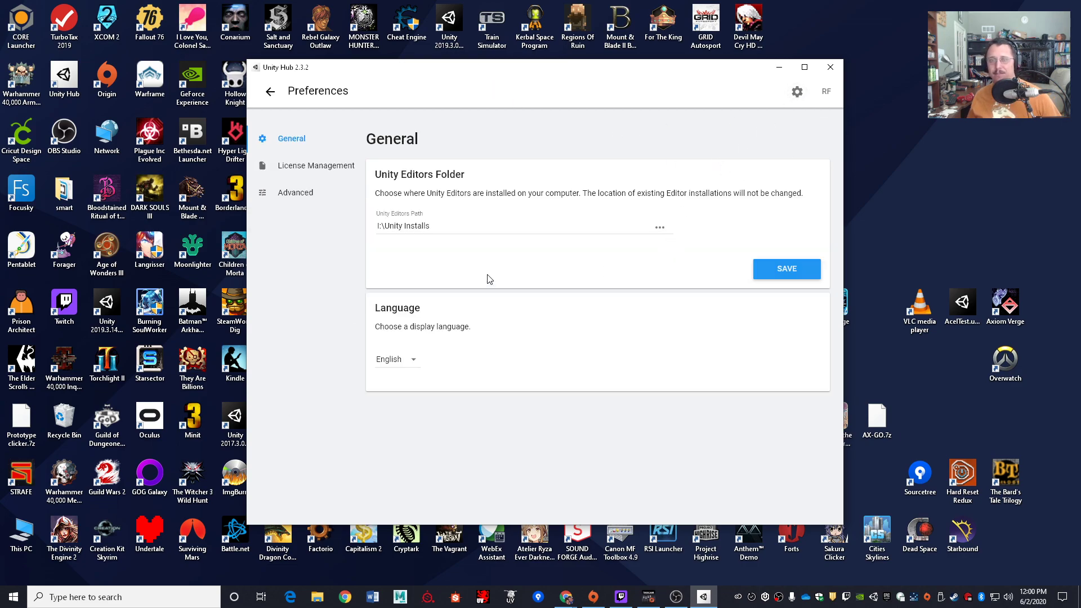
{"action": "left_click", "coordinate": [826, 92]}
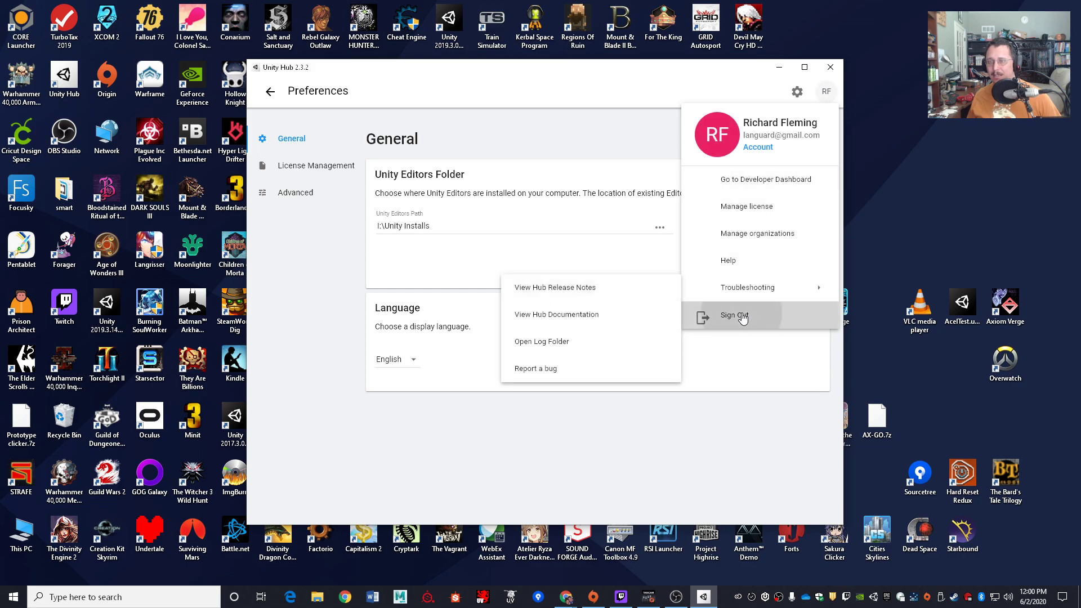
{"action": "left_click", "coordinate": [742, 315]}
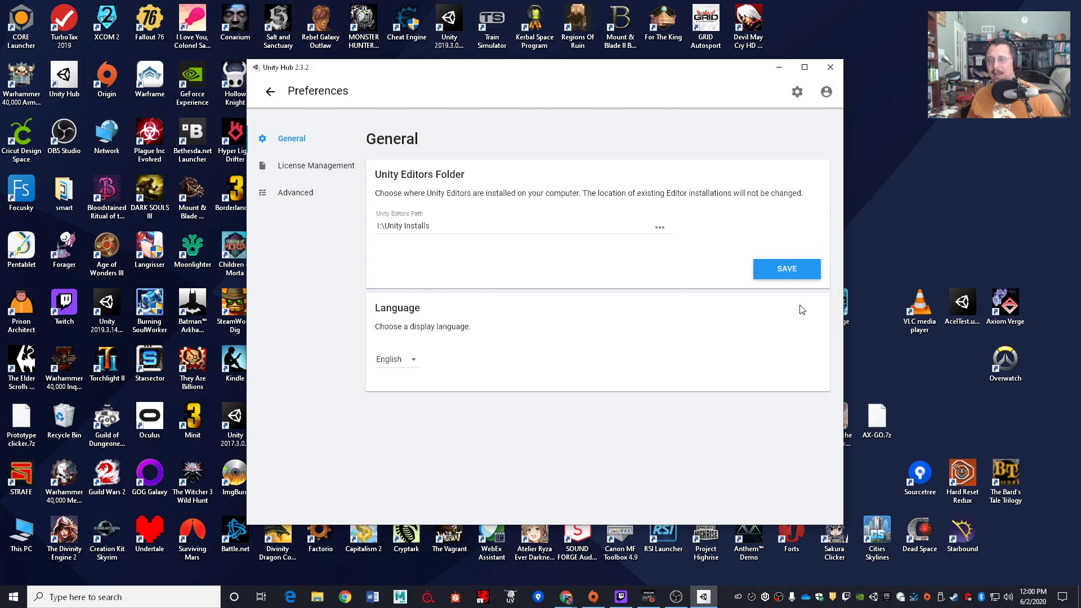
{"action": "left_click", "coordinate": [271, 96]}
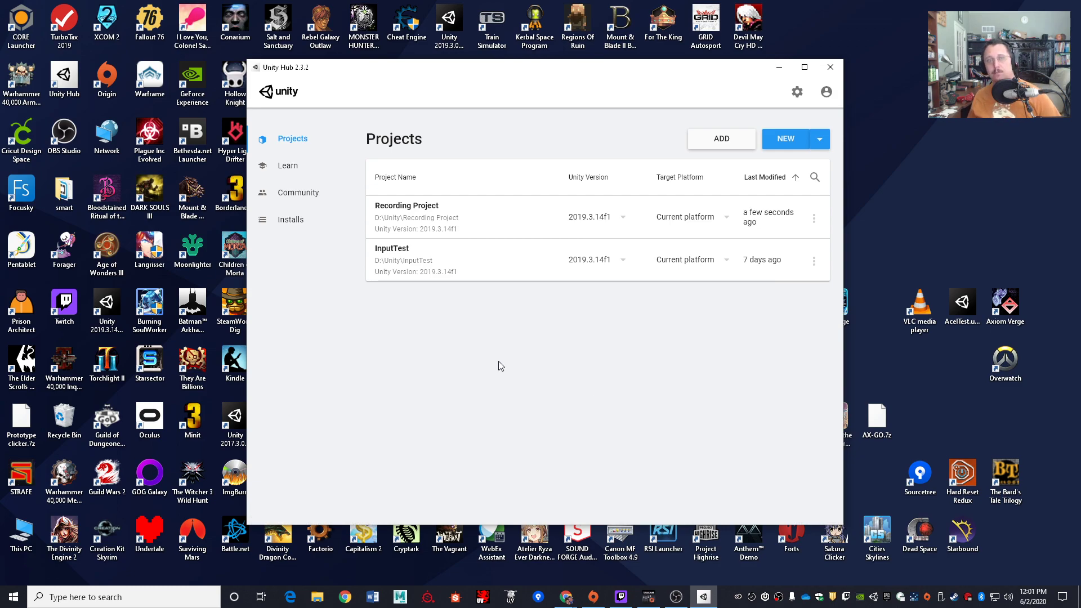
- Review the installed Unity editors and the versions offered for a new install, closing the version selection without adding any
{"action": "left_click", "coordinate": [286, 222]}
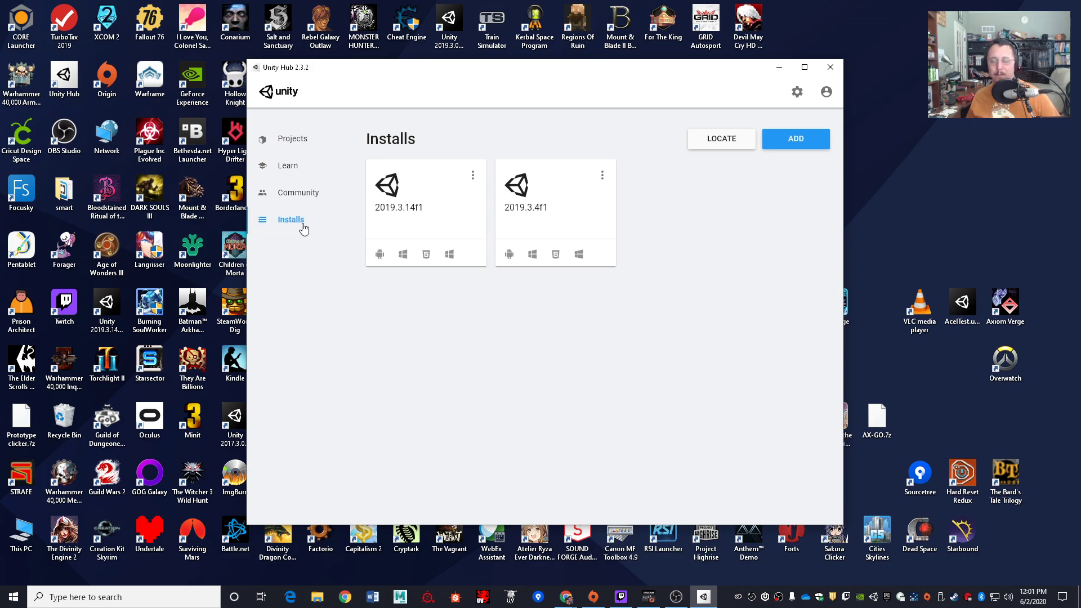
{"action": "left_click", "coordinate": [796, 144]}
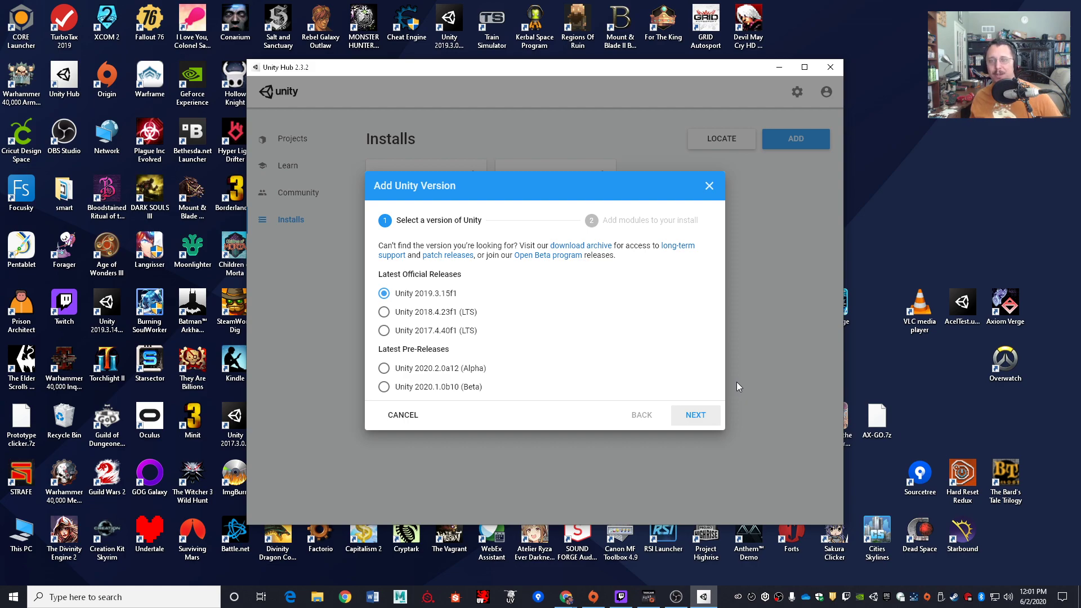
{"action": "left_click", "coordinate": [709, 186]}
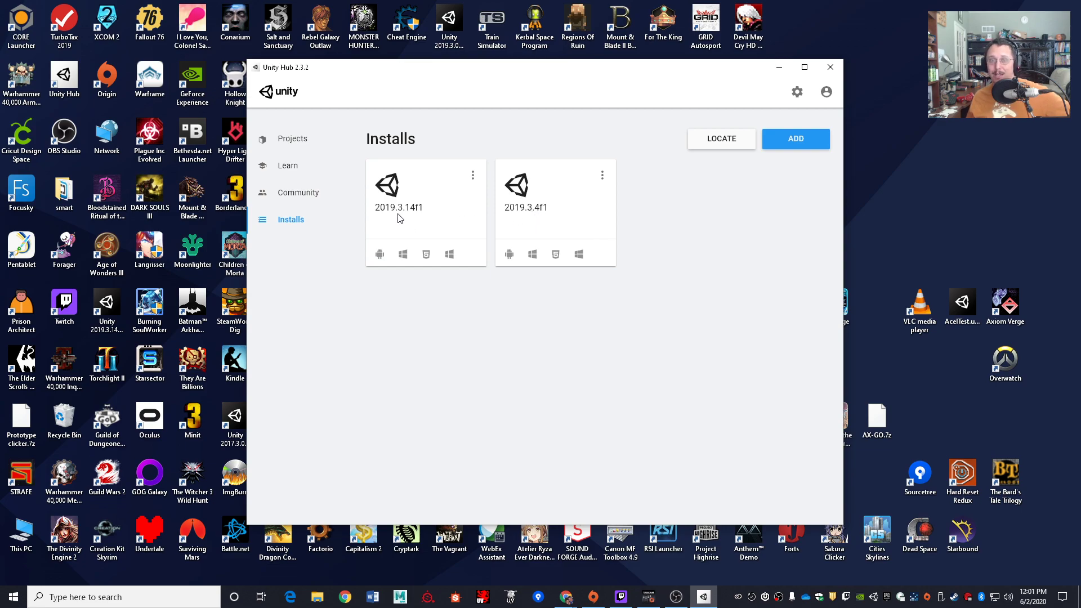
{"action": "left_click", "coordinate": [799, 141]}
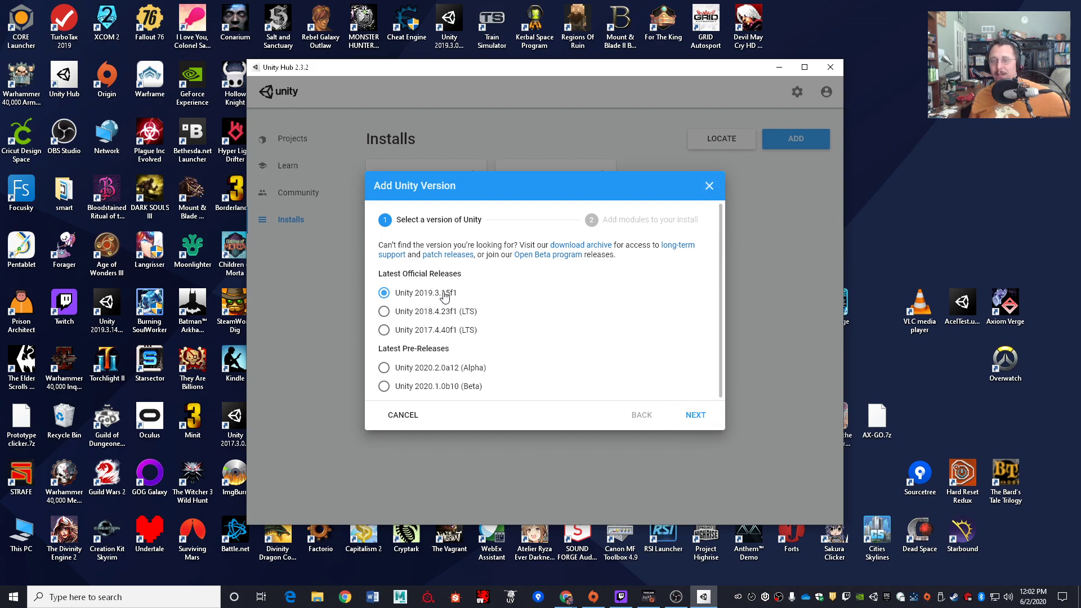
{"action": "left_click", "coordinate": [709, 186]}
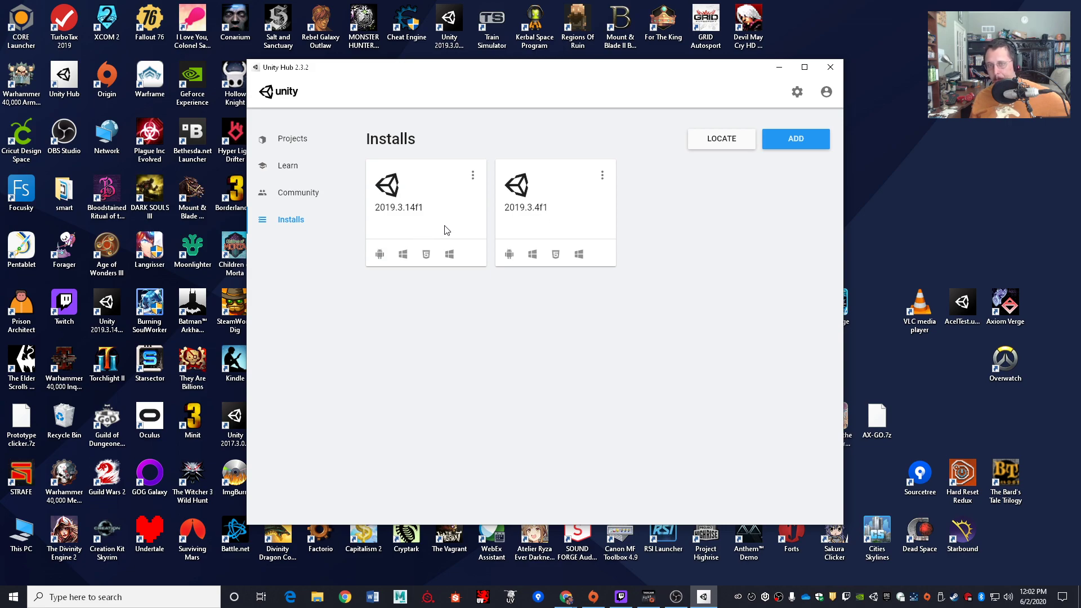
- Open the Unity download archive from the Add Unity Version dialog and look through the 3.x and 2019.x releases
{"action": "left_click", "coordinate": [795, 145]}
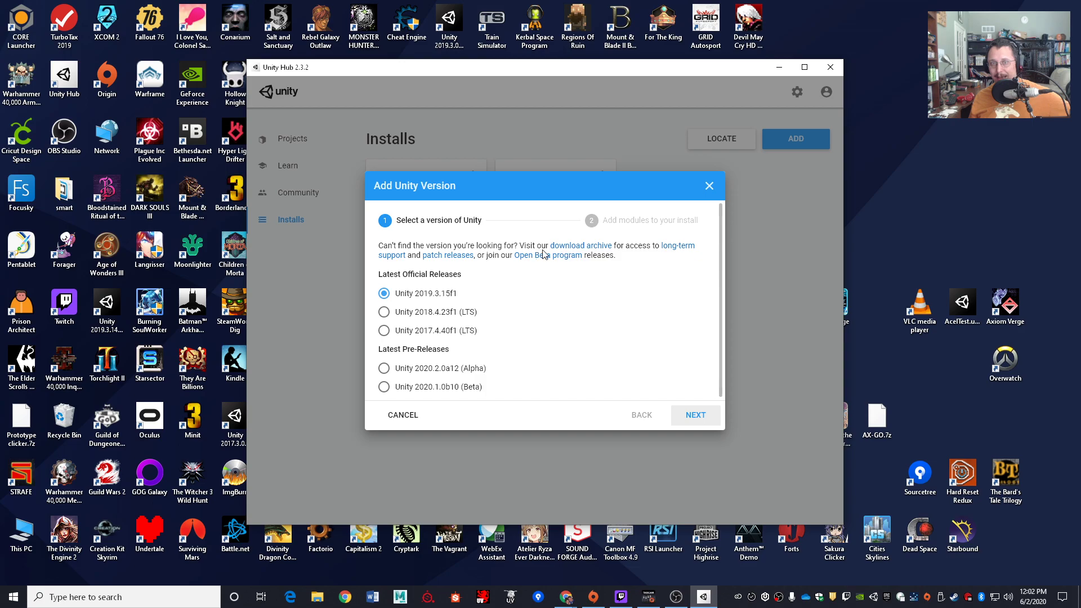
{"action": "left_click", "coordinate": [575, 252]}
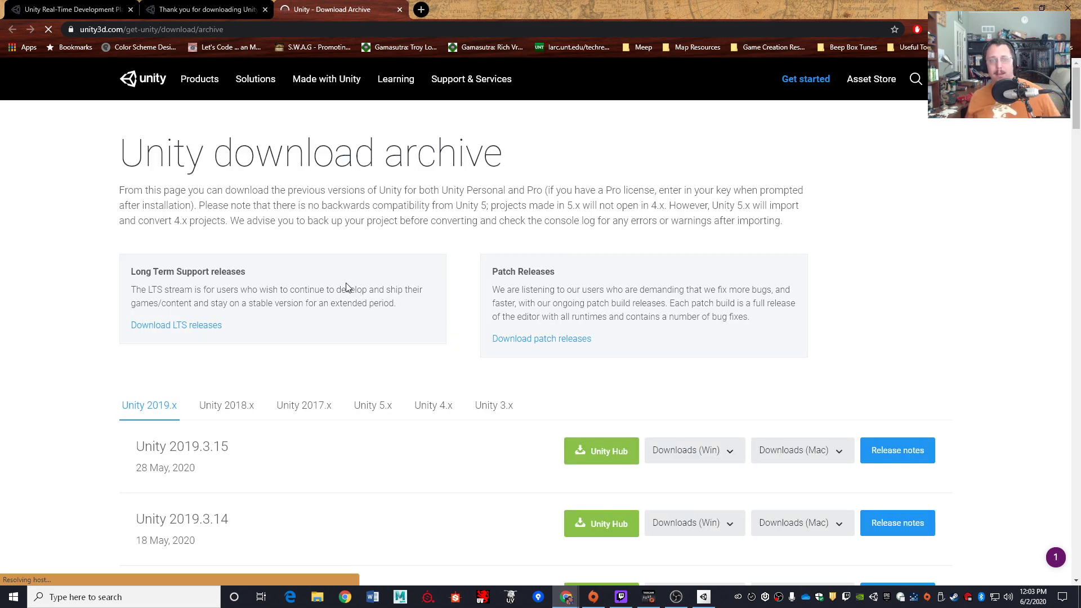
{"action": "scroll", "coordinate": [270, 302], "scroll_direction": "down", "scroll_amount": 3}
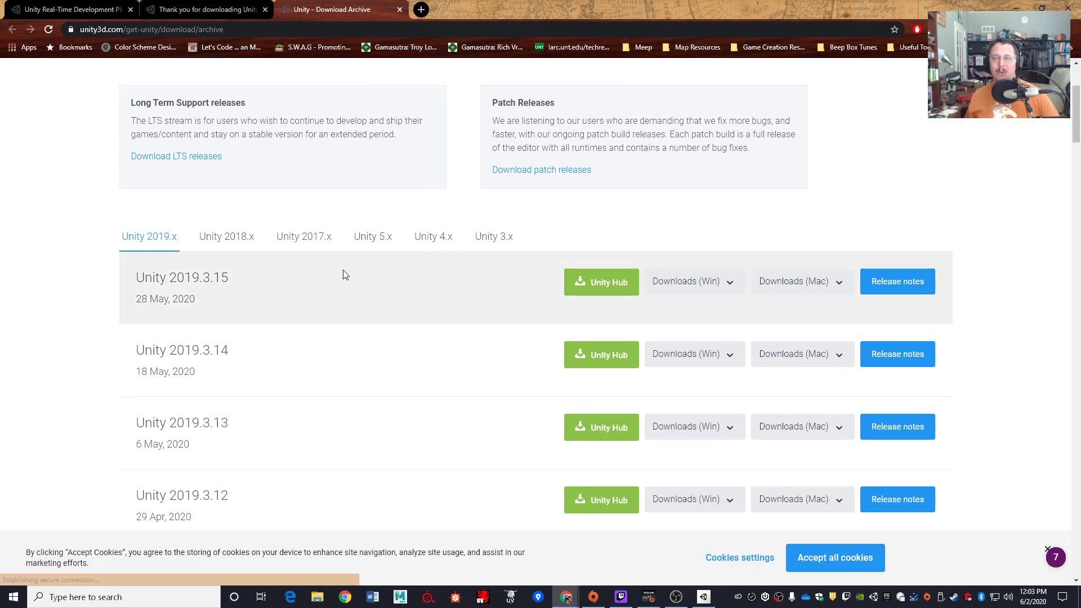
{"action": "left_click", "coordinate": [498, 241]}
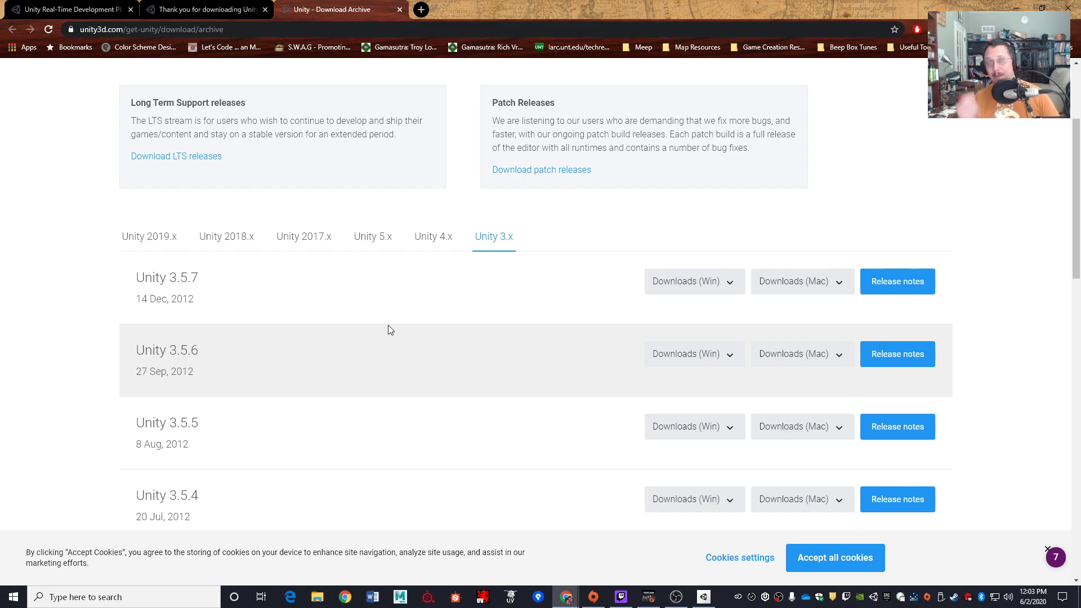
{"action": "left_click", "coordinate": [165, 239]}
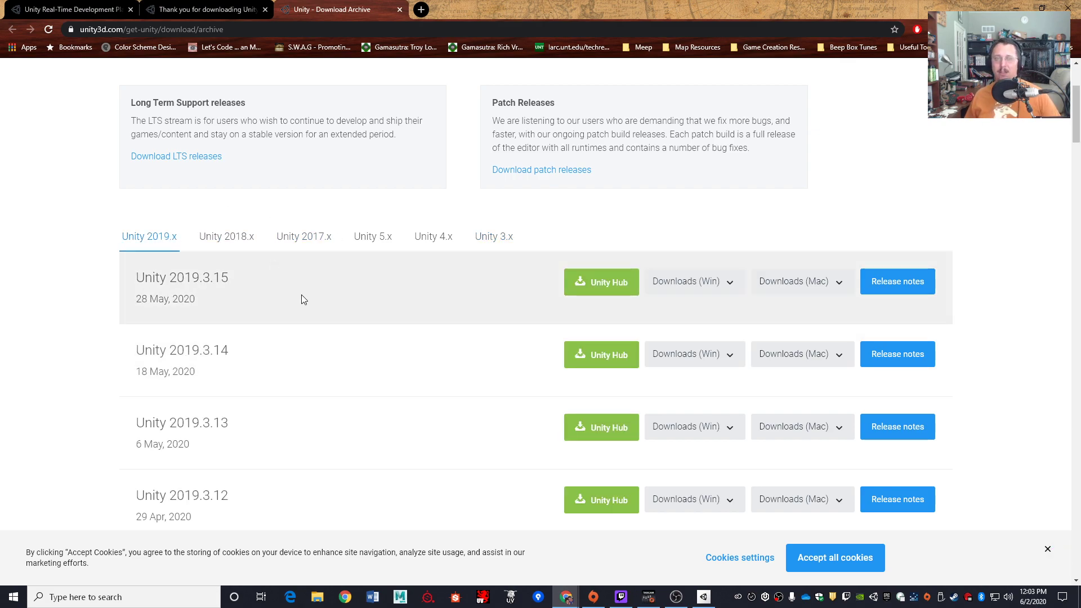
{"action": "scroll", "coordinate": [246, 294], "scroll_direction": "down", "scroll_amount": 4}
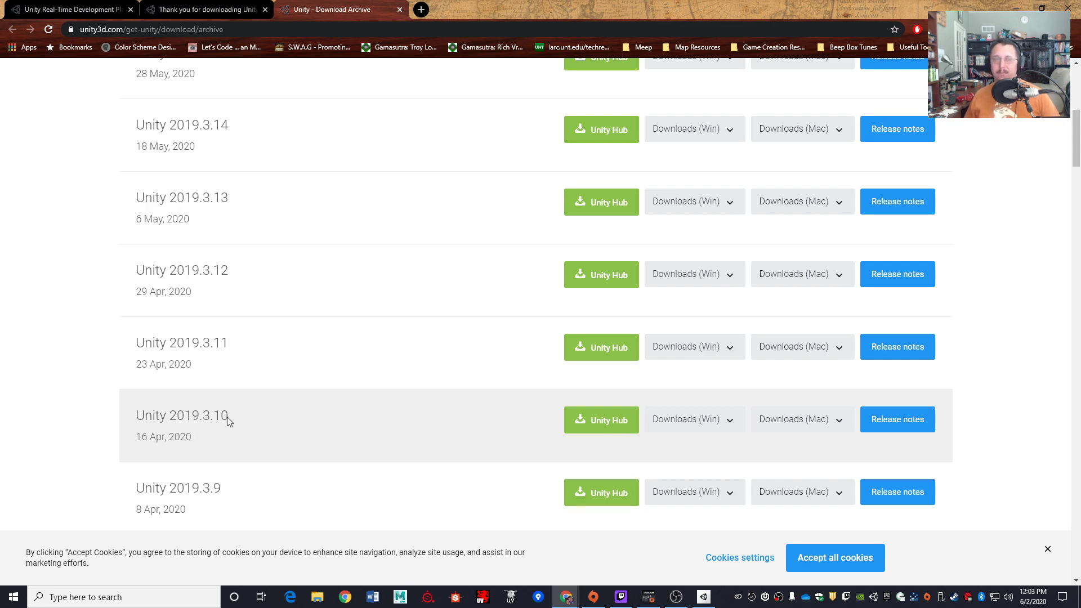
{"action": "scroll", "coordinate": [227, 416], "scroll_direction": "up", "scroll_amount": 4}
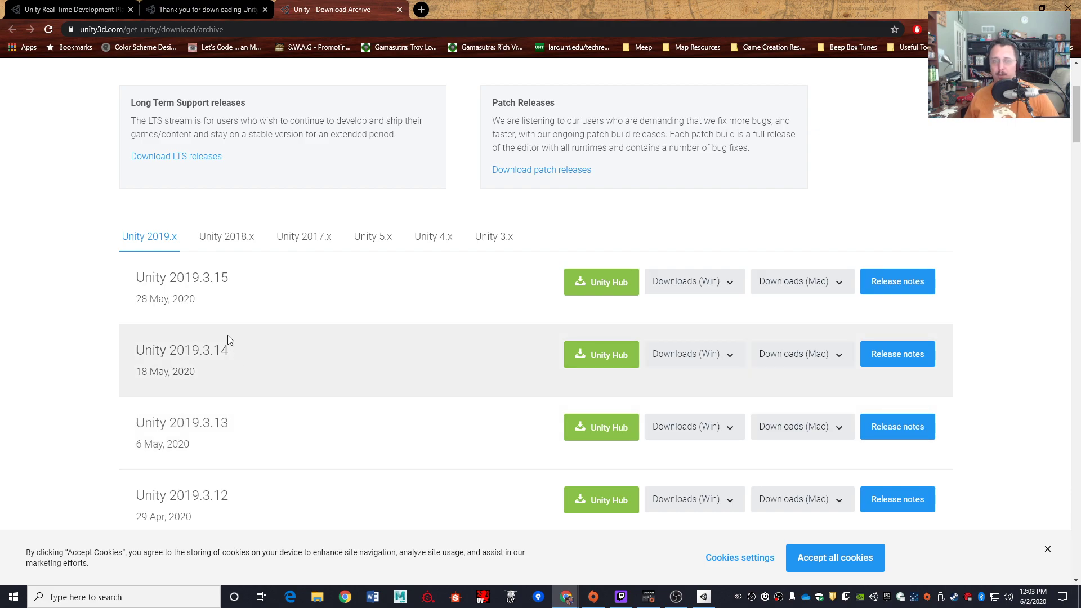
- Examine the parts of the Unity 2019.3.15 version number, highlighting the whole number and its last part
{"action": "left_click_drag", "start_coordinate": [218, 279], "coordinate": [228, 282]}
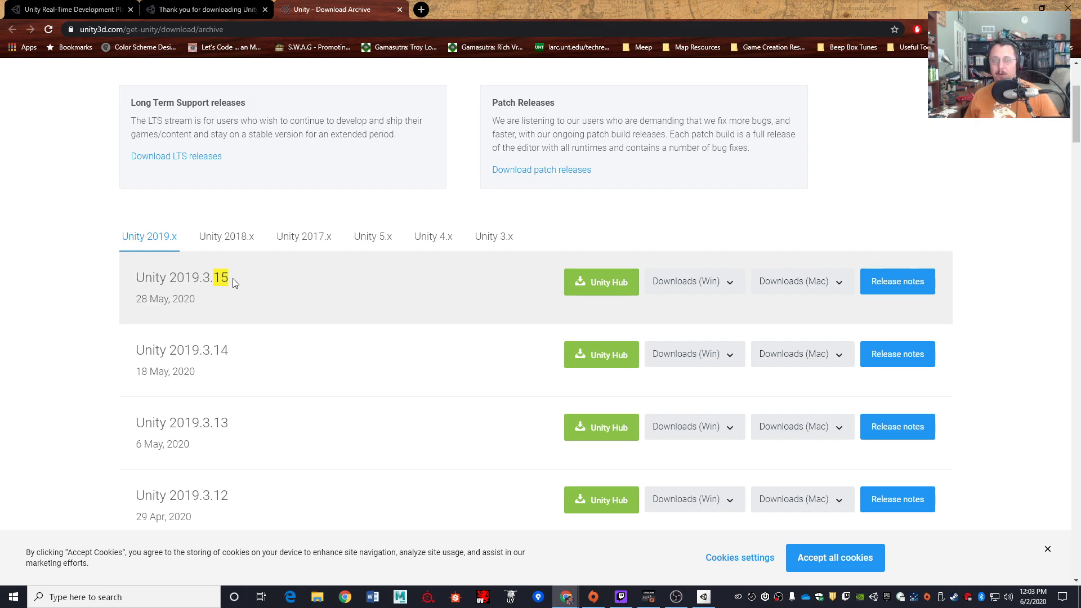
{"action": "double_click", "coordinate": [194, 279]}
{"action": "left_click", "coordinate": [154, 291]}
{"action": "left_click_drag", "start_coordinate": [202, 278], "coordinate": [210, 278]}
{"action": "double_click", "coordinate": [210, 278]}
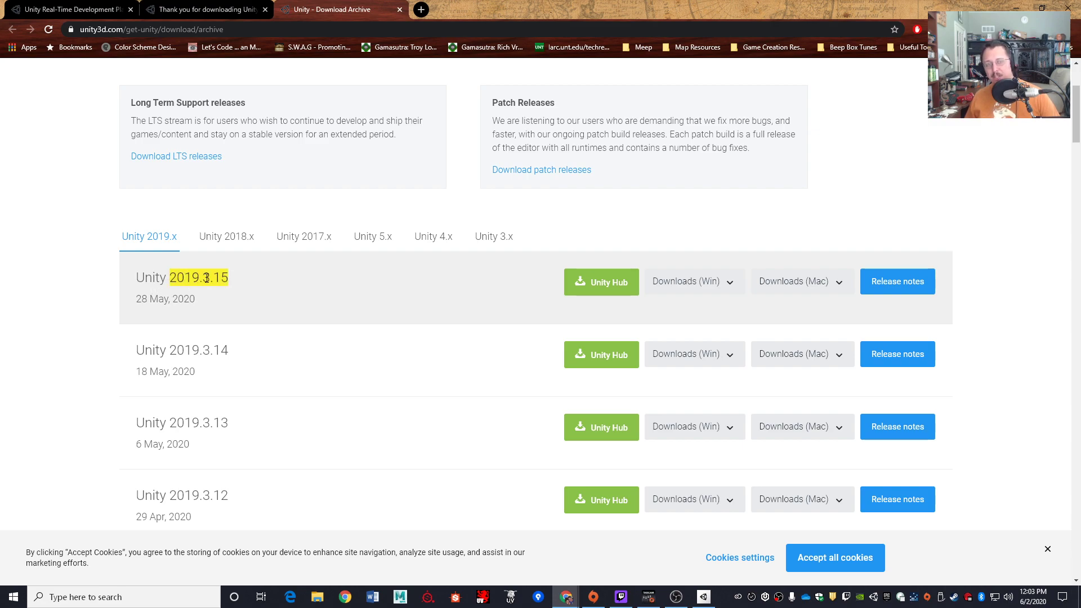
{"action": "left_click", "coordinate": [234, 276]}
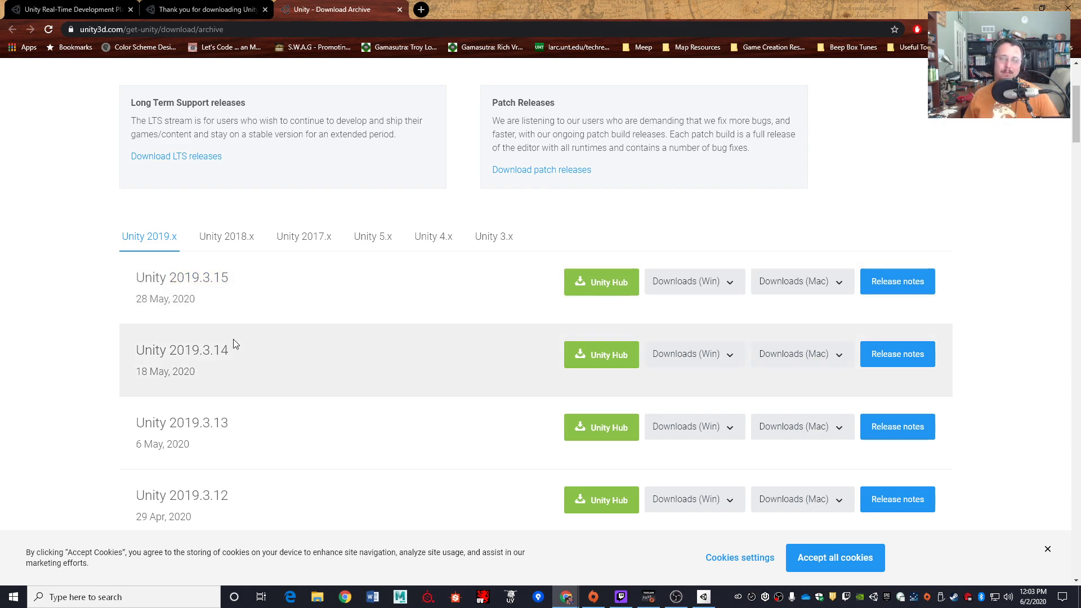
{"action": "left_click_drag", "start_coordinate": [218, 277], "coordinate": [228, 278]}
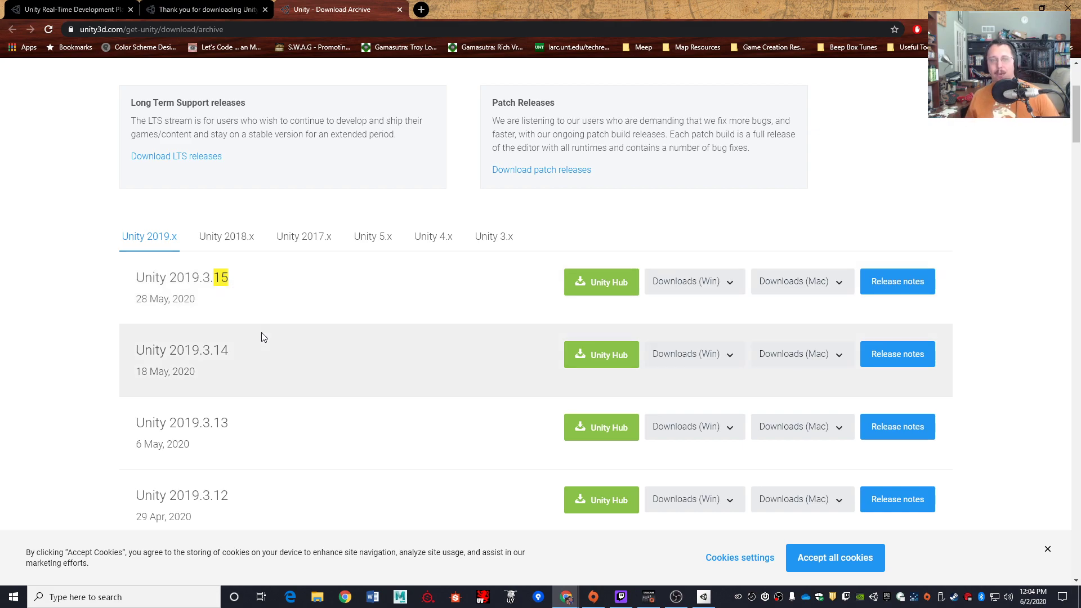
- Compare the middle version number of Unity 2019.3.0 with that of 2019.2.21 in the release list
{"action": "scroll", "coordinate": [256, 361], "scroll_direction": "down", "scroll_amount": 8}
{"action": "scroll", "coordinate": [252, 366], "scroll_direction": "down", "scroll_amount": 13}
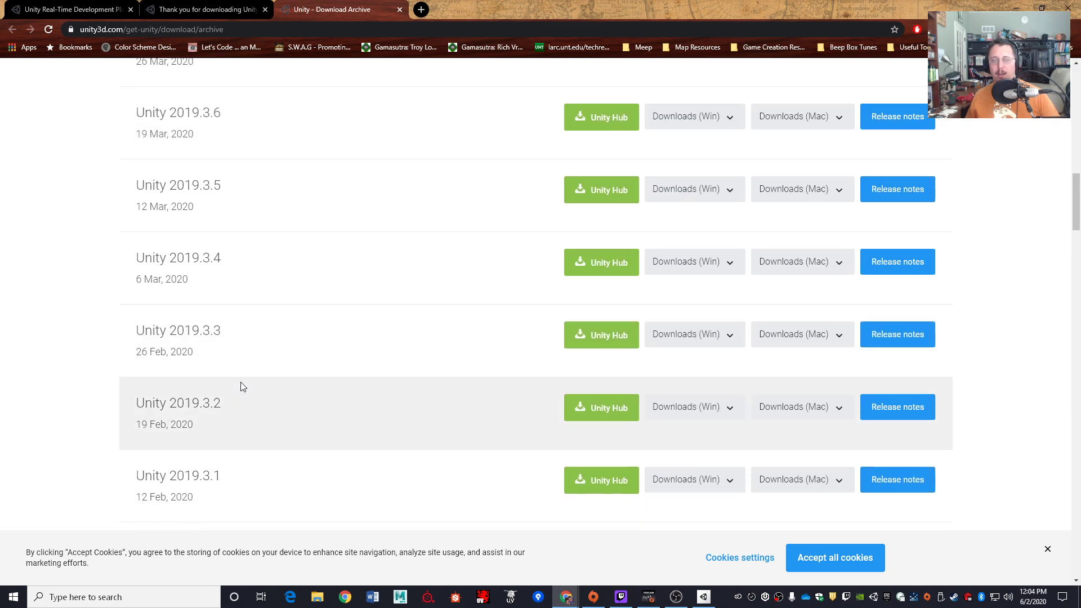
{"action": "left_click_drag", "start_coordinate": [202, 184], "coordinate": [212, 185]}
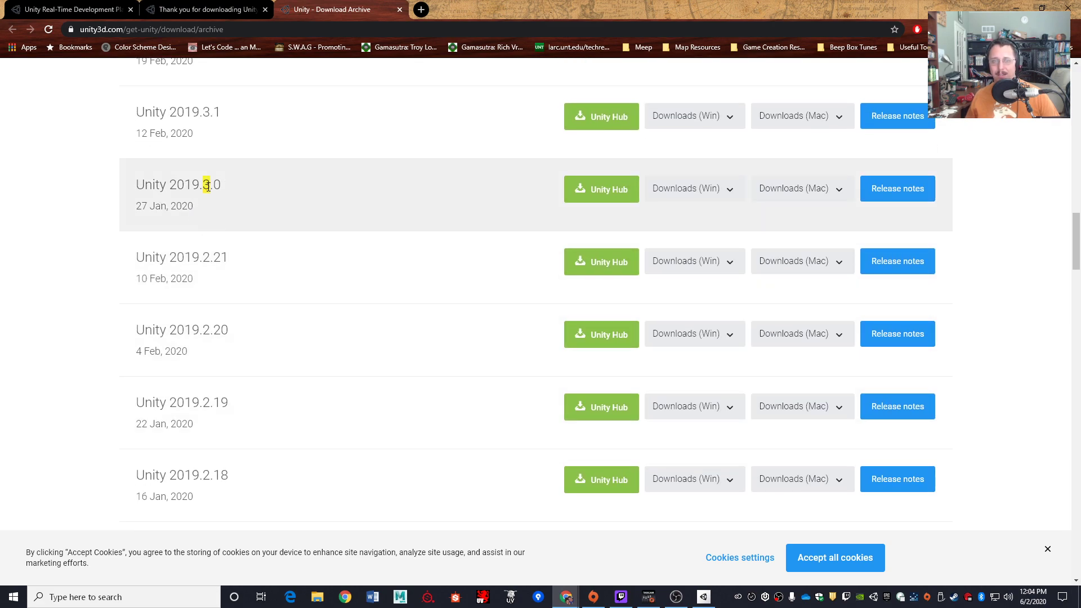
{"action": "left_click_drag", "start_coordinate": [203, 258], "coordinate": [211, 257]}
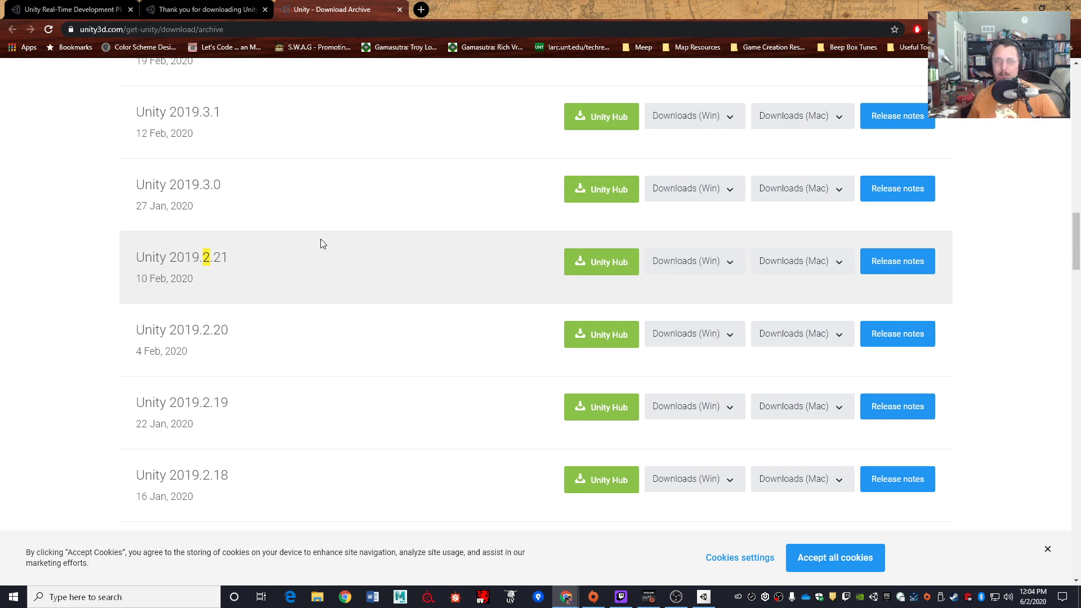
- Return to the newest 2019.x releases and compare the final version numbers of Unity 2019.3.15 and 2019.3.14
{"action": "scroll", "coordinate": [320, 243], "scroll_direction": "up", "scroll_amount": 19}
{"action": "scroll", "coordinate": [319, 243], "scroll_direction": "up", "scroll_amount": 4}
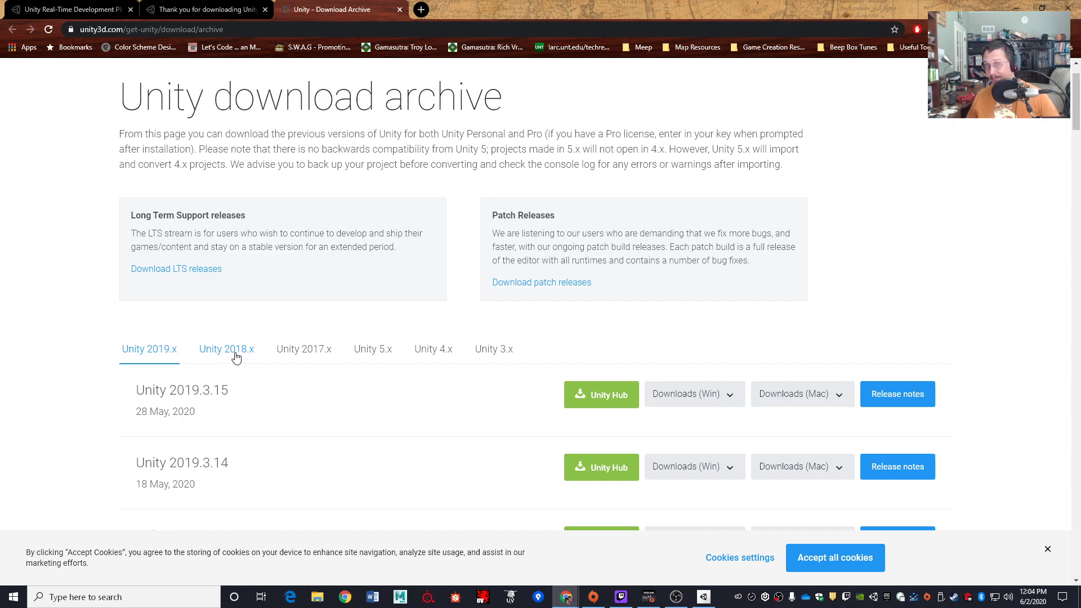
{"action": "scroll", "coordinate": [387, 412], "scroll_direction": "down", "scroll_amount": 1}
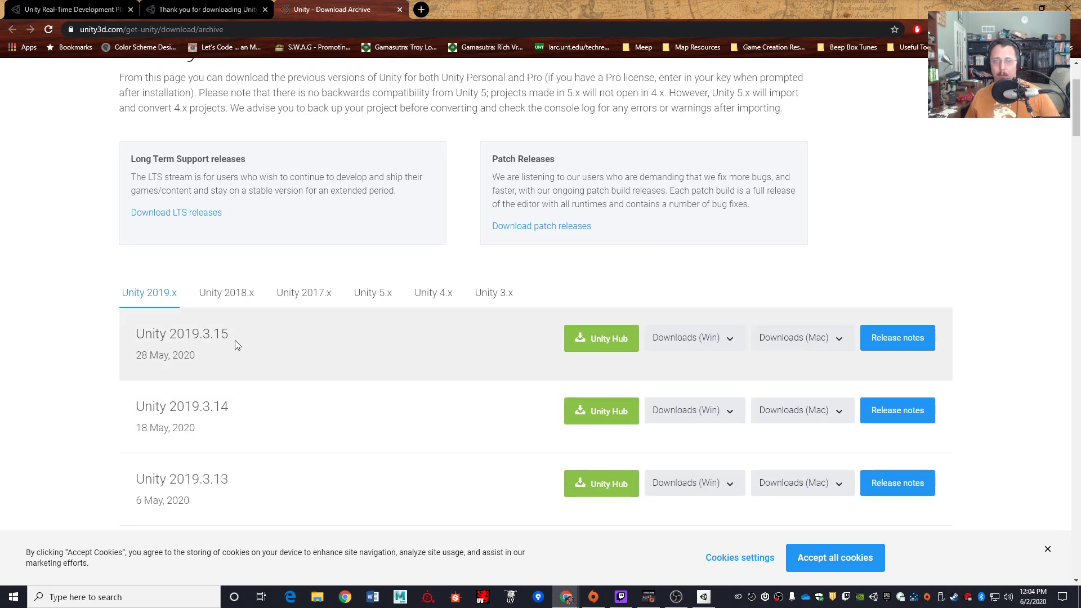
{"action": "left_click_drag", "start_coordinate": [214, 336], "coordinate": [230, 336]}
{"action": "left_click", "coordinate": [219, 407]}
{"action": "left_click_drag", "start_coordinate": [214, 407], "coordinate": [228, 411]}
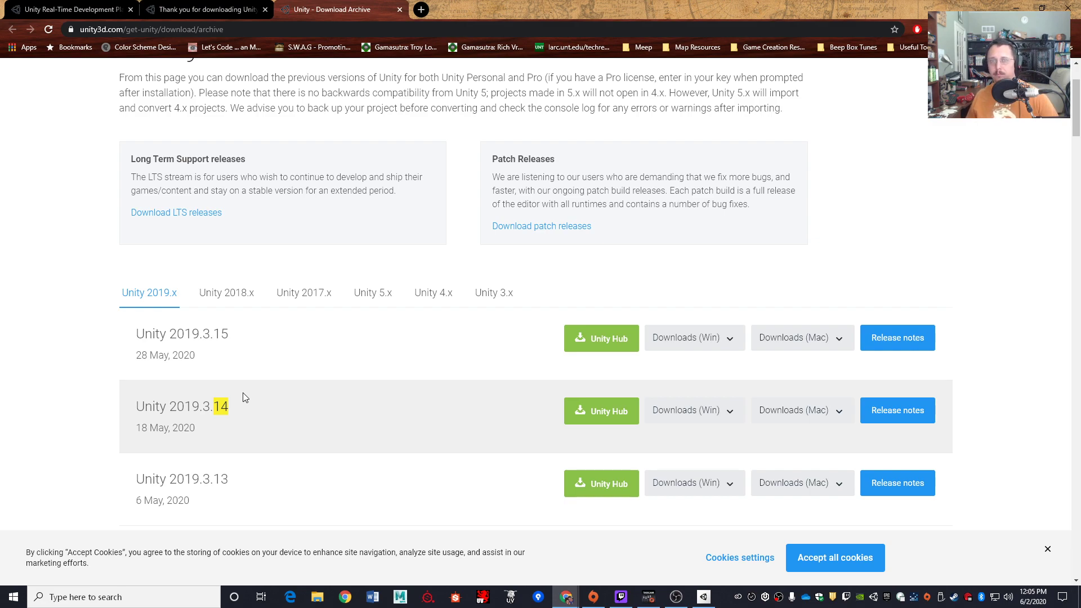
- Switch to Unity Hub and examine the modules offered for Unity 2019.3.15f1, including the sub-options of Android Build Support
{"action": "left_click", "coordinate": [704, 598]}
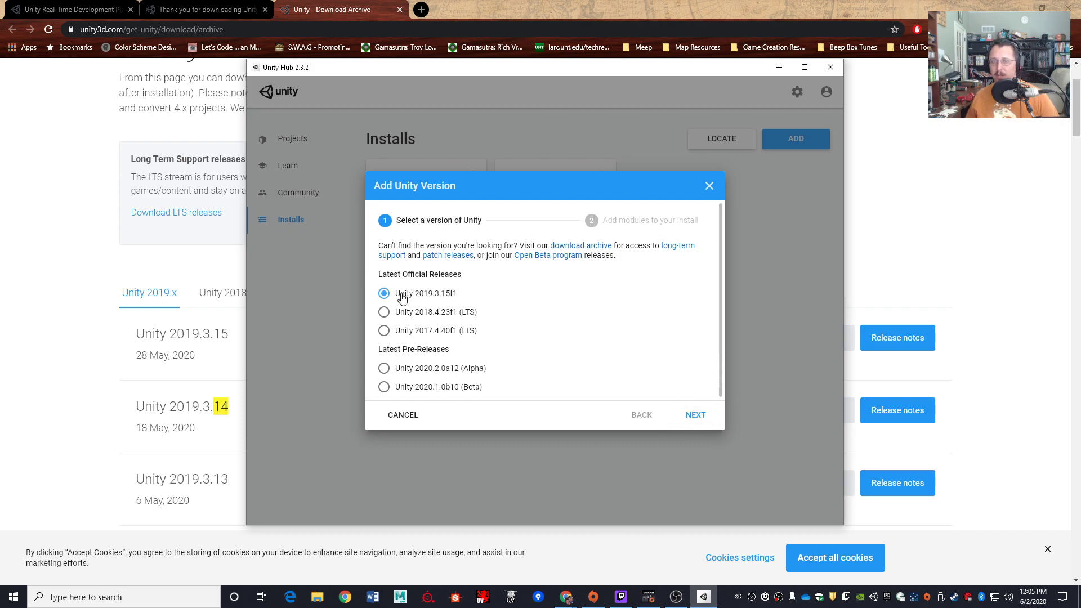
{"action": "left_click", "coordinate": [698, 417]}
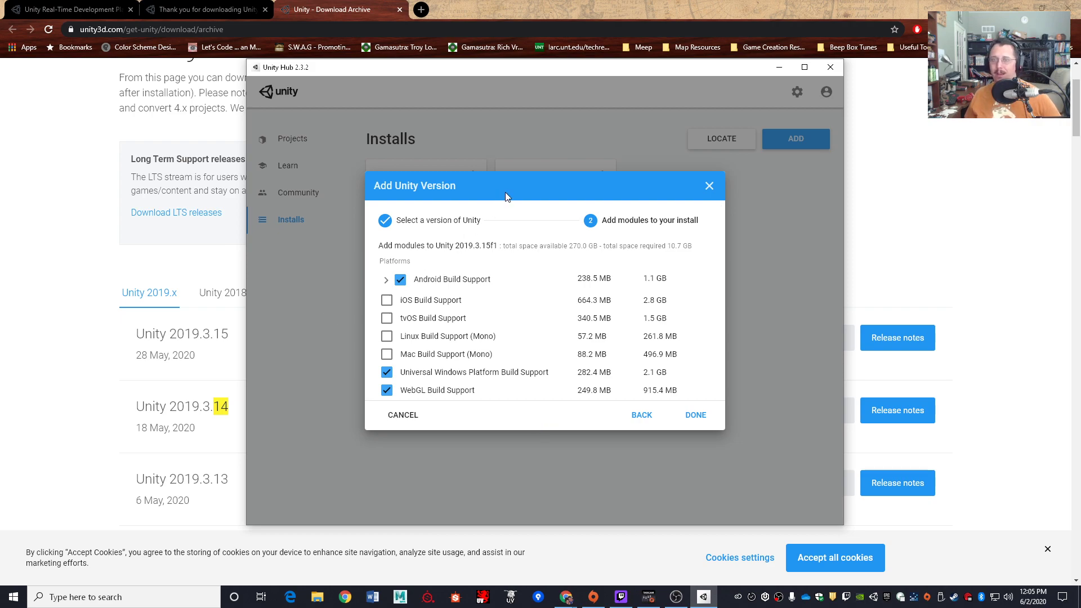
{"action": "left_click", "coordinate": [386, 280]}
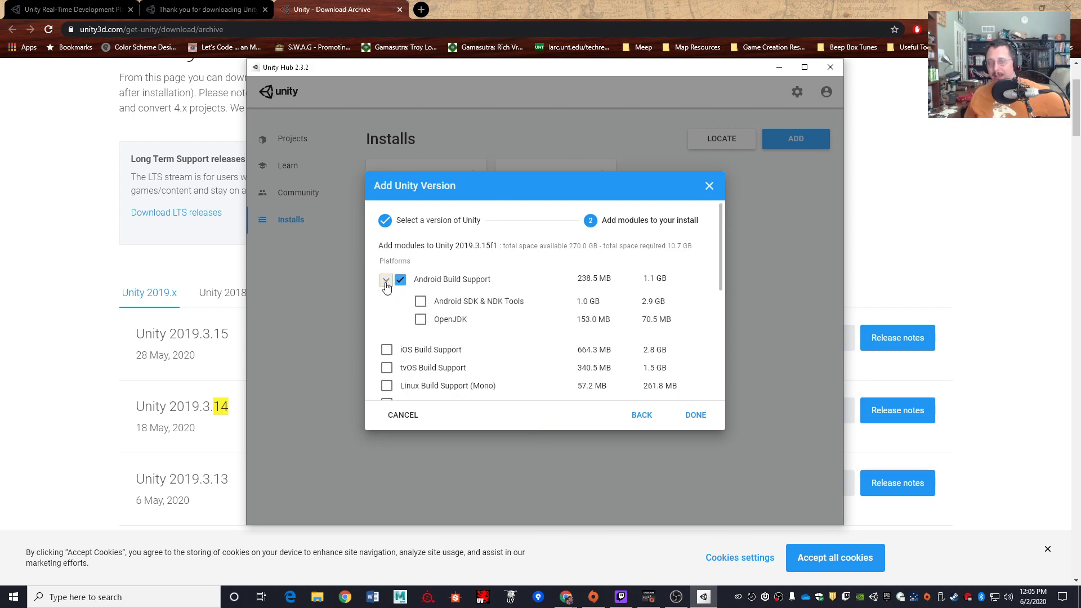
{"action": "left_click", "coordinate": [387, 283]}
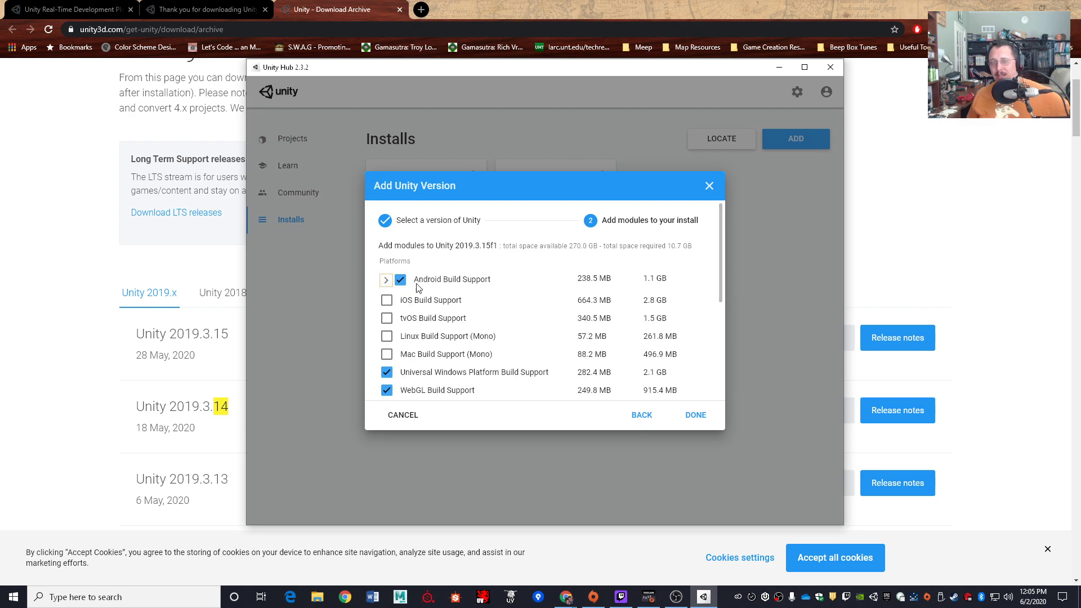
{"action": "left_click", "coordinate": [387, 281]}
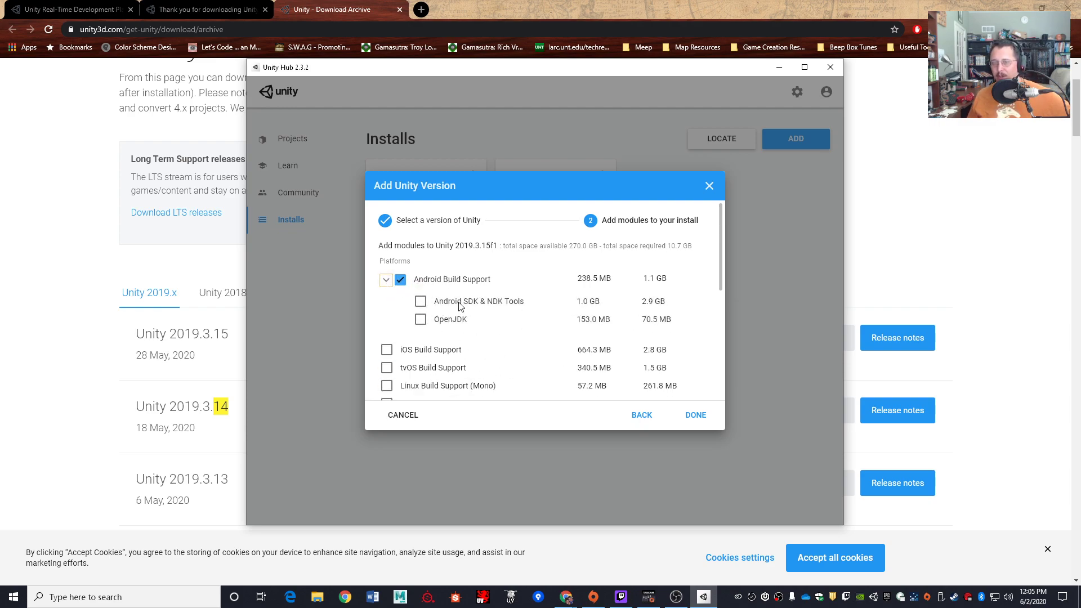
{"action": "left_click", "coordinate": [386, 281]}
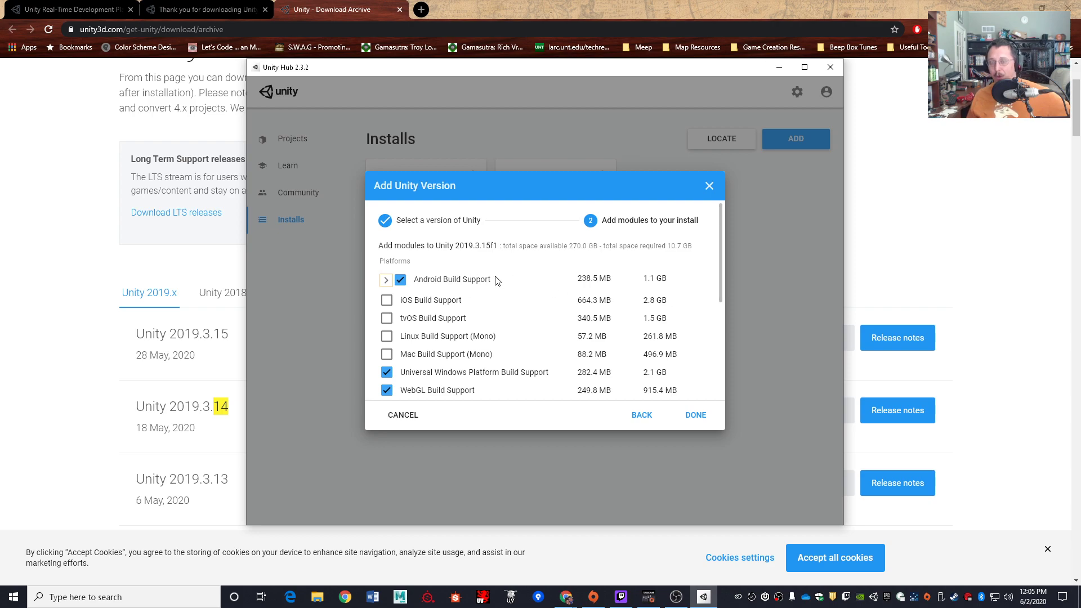
{"action": "scroll", "coordinate": [496, 279], "scroll_direction": "down", "scroll_amount": 1}
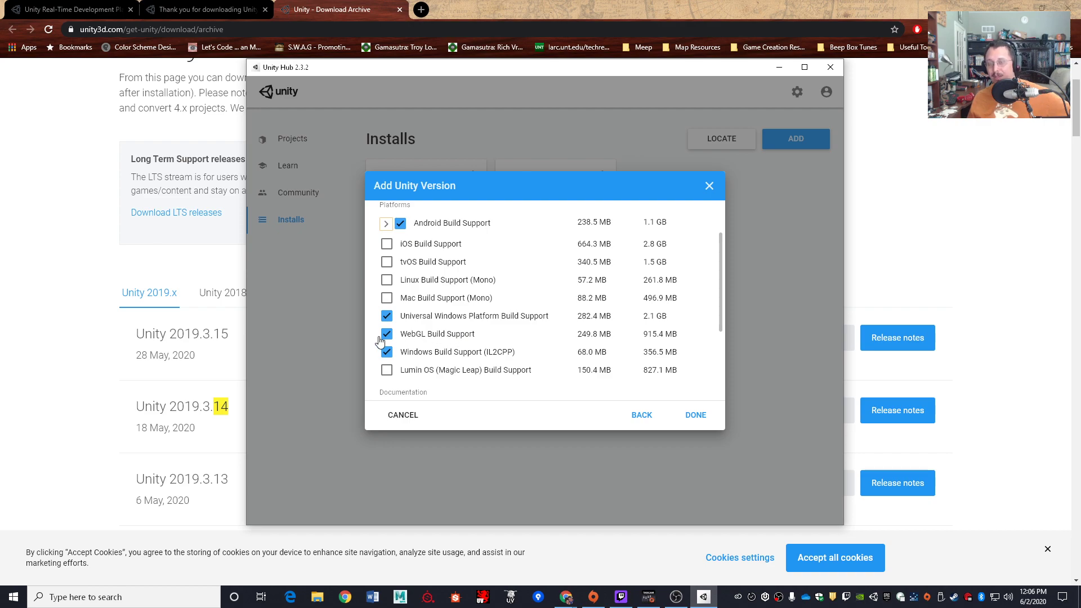
- Start installing Unity 2019.3.15f1 with the preselected modules and cancel the installation
{"action": "left_click", "coordinate": [694, 415]}
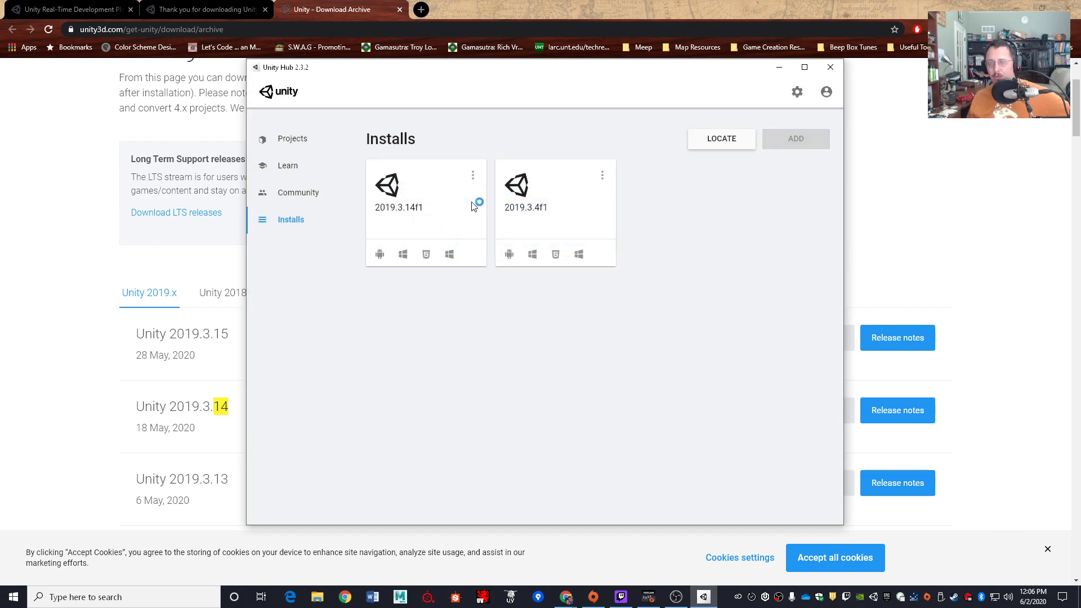
{"action": "left_click", "coordinate": [473, 176]}
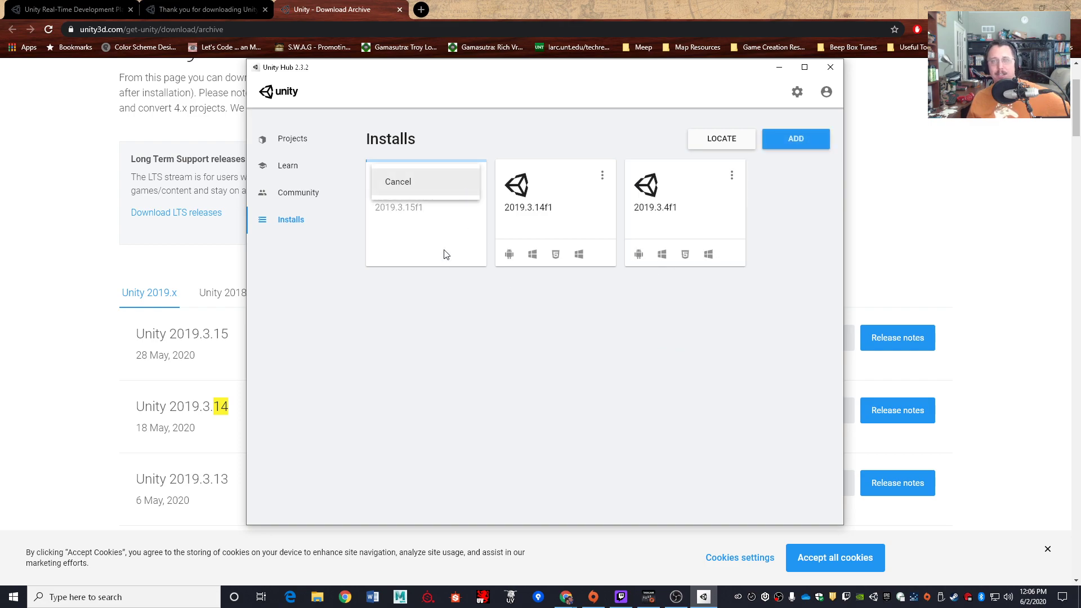
{"action": "left_click", "coordinate": [412, 181]}
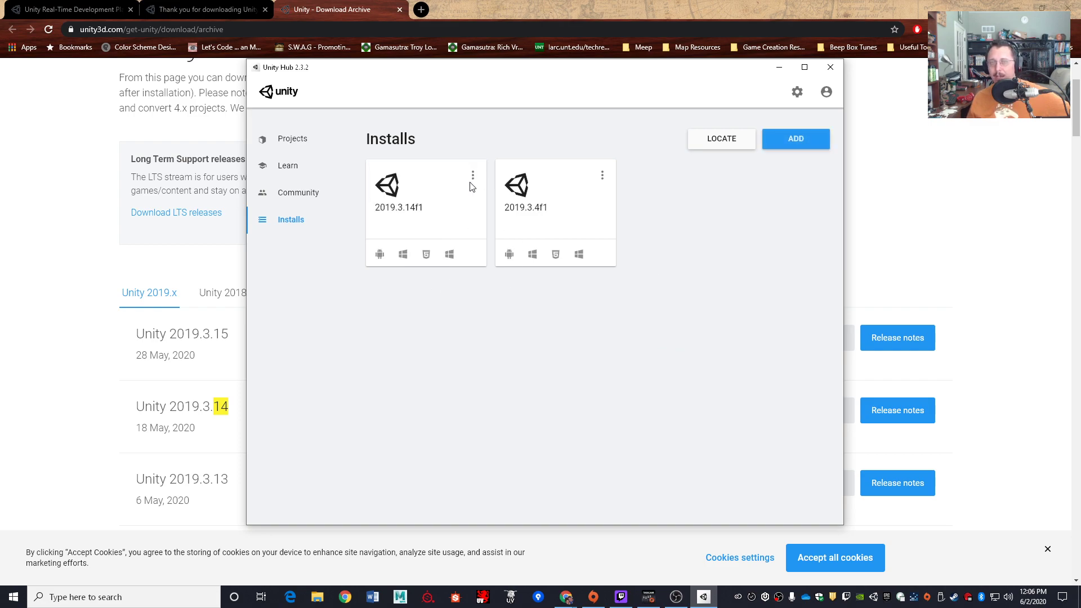
- Examine the modules that can be added to the installed Unity 2019.3.14f1 and close the list without adding any
{"action": "left_click", "coordinate": [473, 176]}
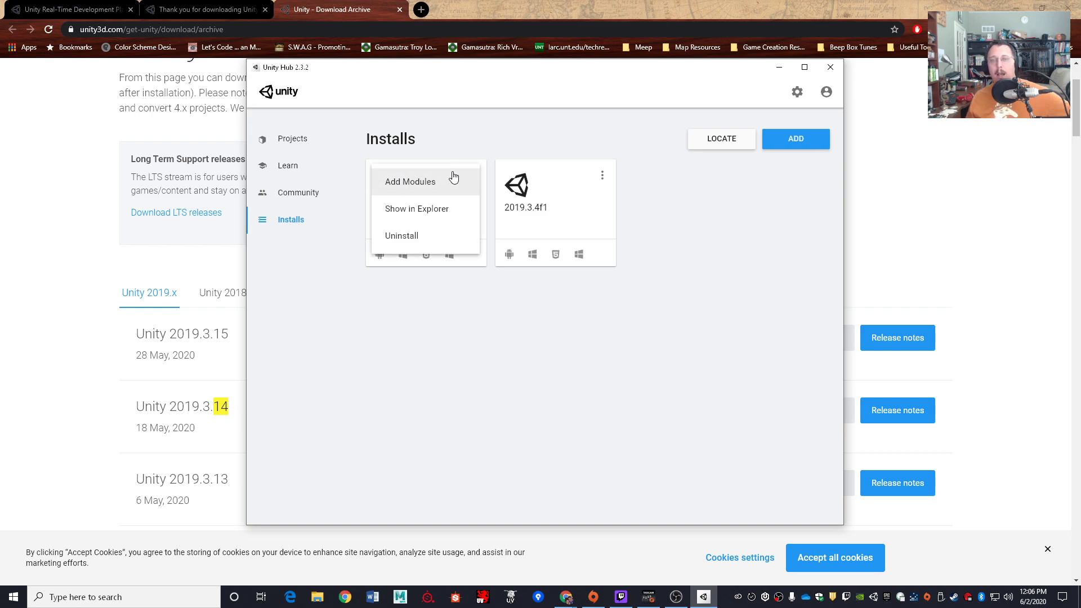
{"action": "left_click", "coordinate": [552, 306]}
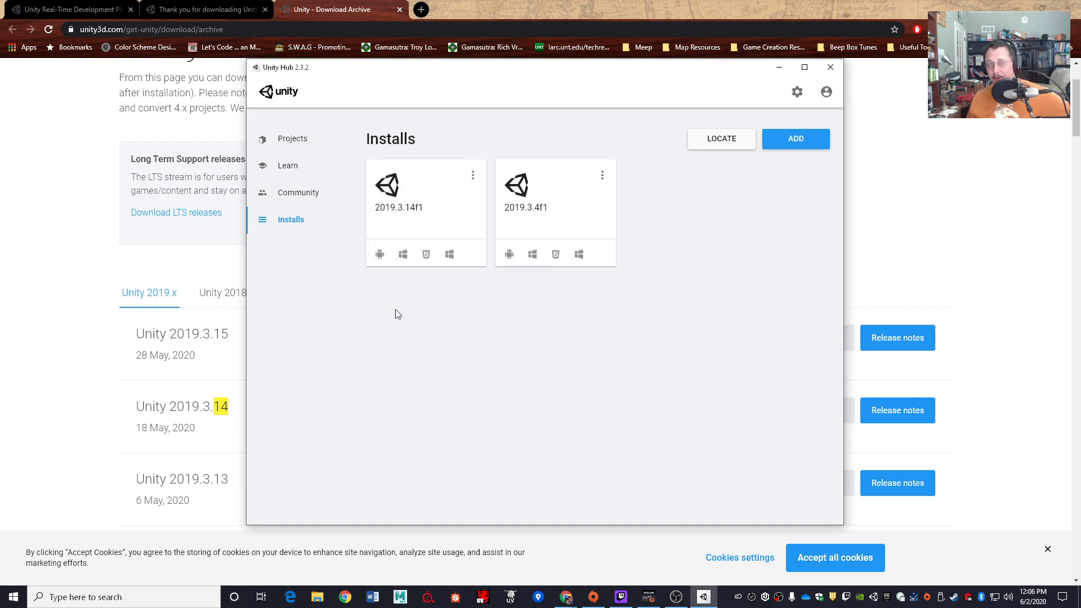
{"action": "left_click", "coordinate": [473, 176]}
{"action": "left_click", "coordinate": [410, 183]}
{"action": "scroll", "coordinate": [426, 339], "scroll_direction": "down", "scroll_amount": 5}
{"action": "scroll", "coordinate": [425, 344], "scroll_direction": "up", "scroll_amount": 5}
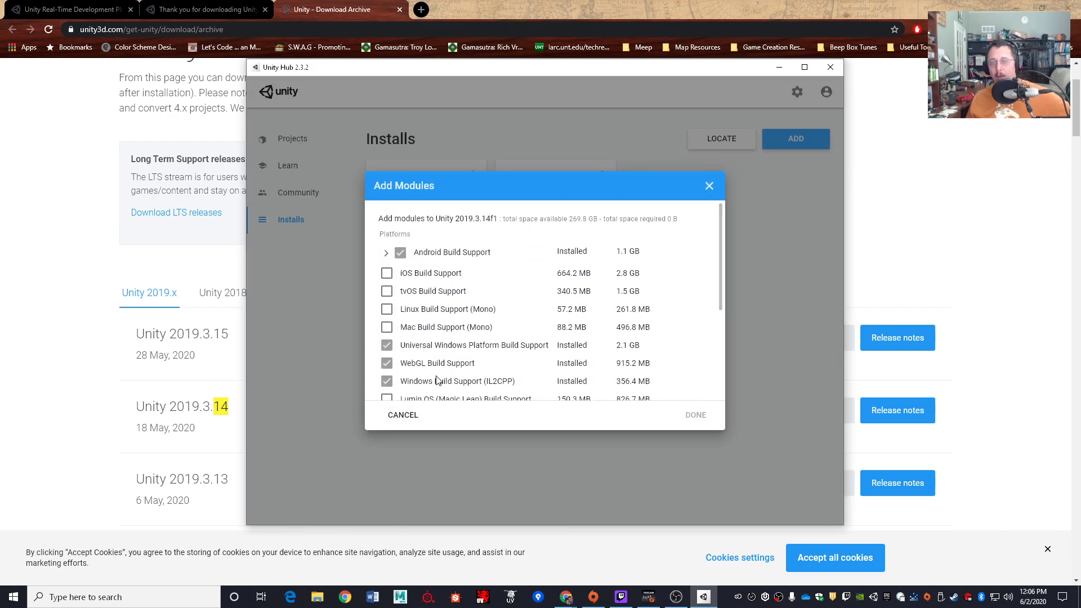
{"action": "scroll", "coordinate": [514, 372], "scroll_direction": "down", "scroll_amount": 5}
{"action": "scroll", "coordinate": [505, 371], "scroll_direction": "up", "scroll_amount": 5}
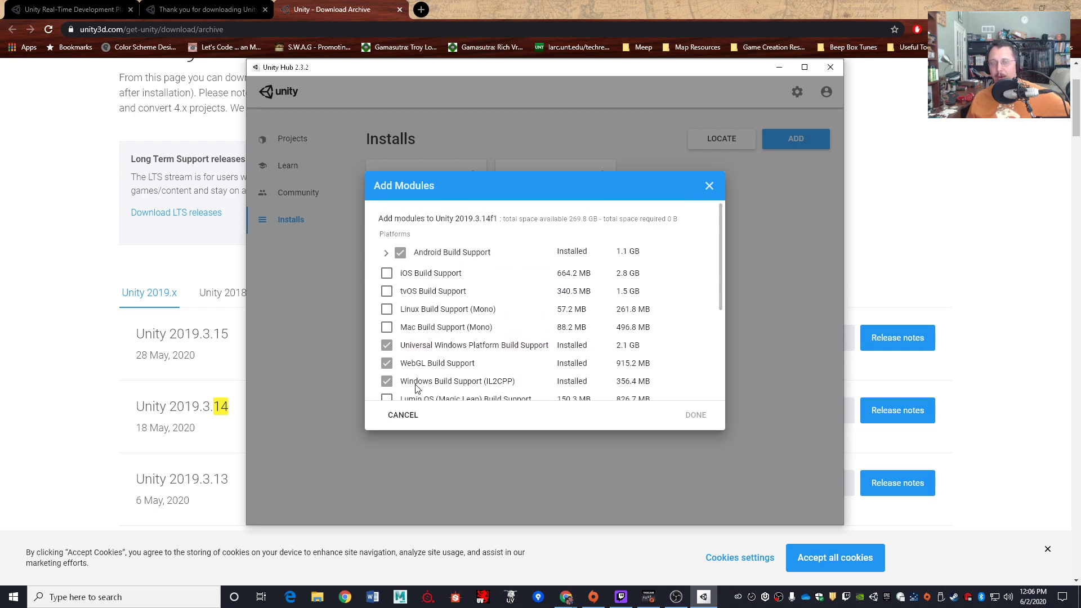
{"action": "left_click", "coordinate": [389, 331]}
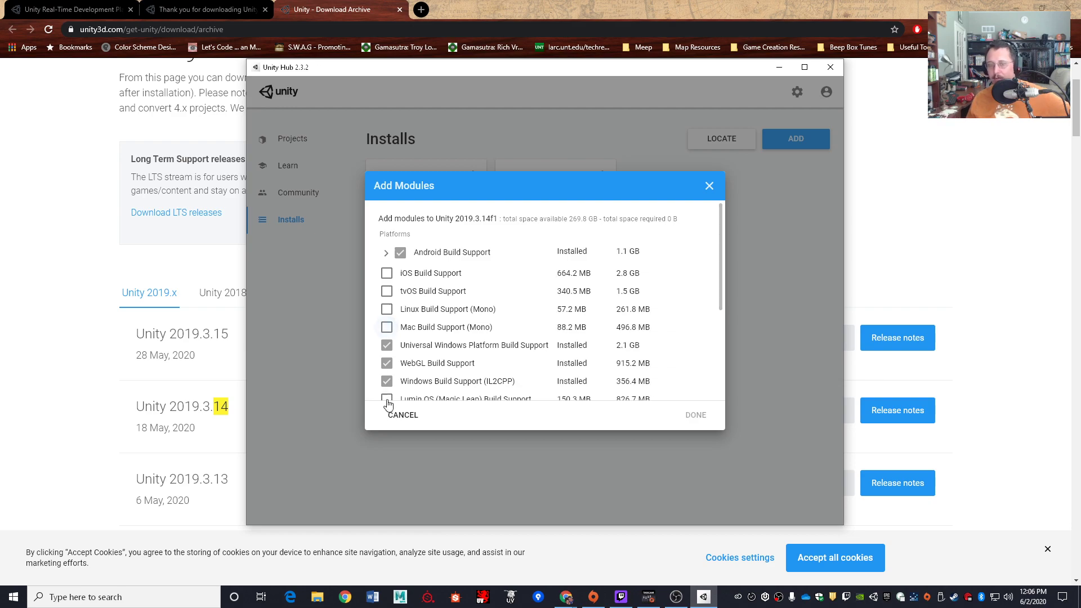
{"action": "left_click", "coordinate": [400, 415]}
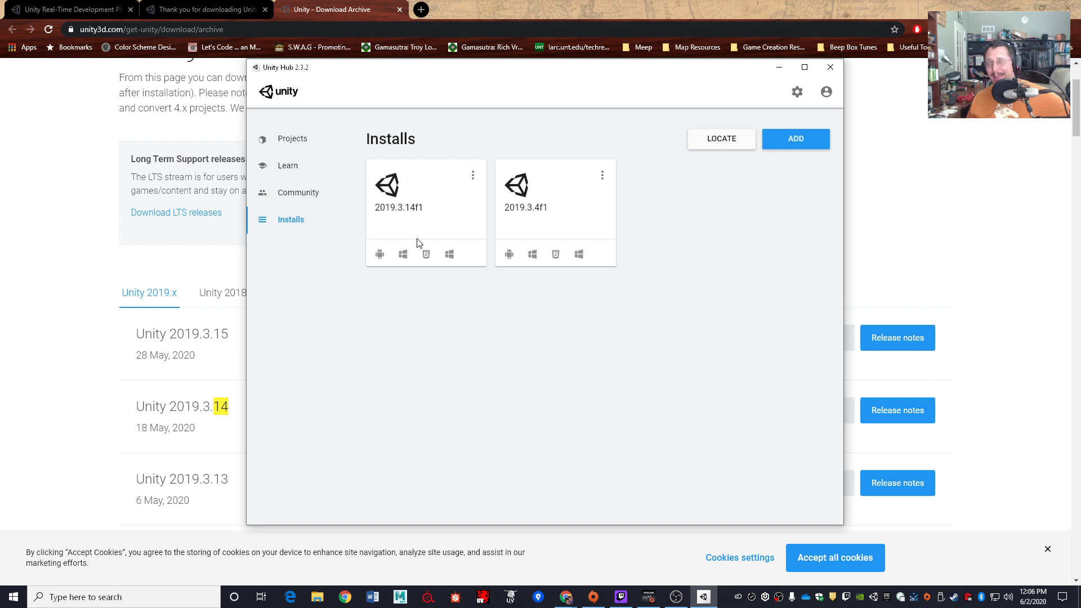
- Go to the projects list, sign in to the Unity account and refresh the list to include cloud projects
{"action": "left_click", "coordinate": [294, 142]}
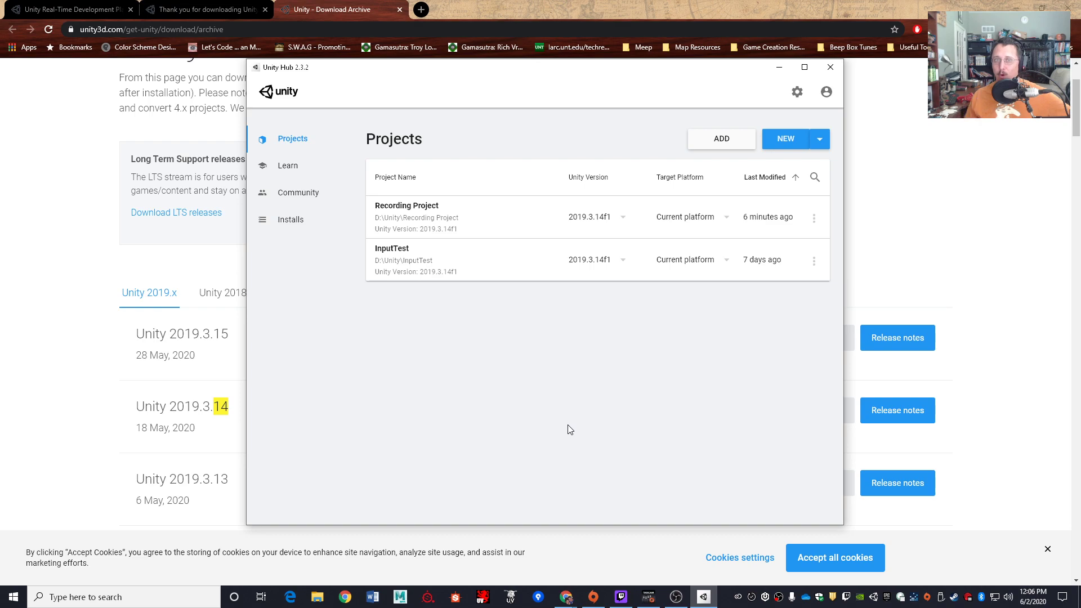
{"action": "left_click", "coordinate": [826, 95]}
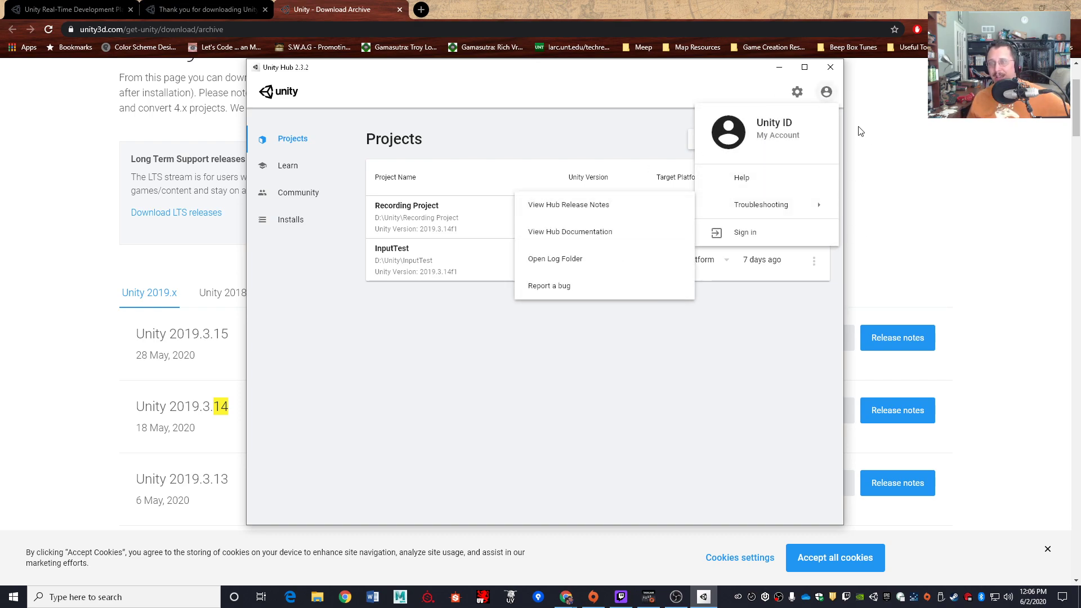
{"action": "left_click", "coordinate": [754, 241]}
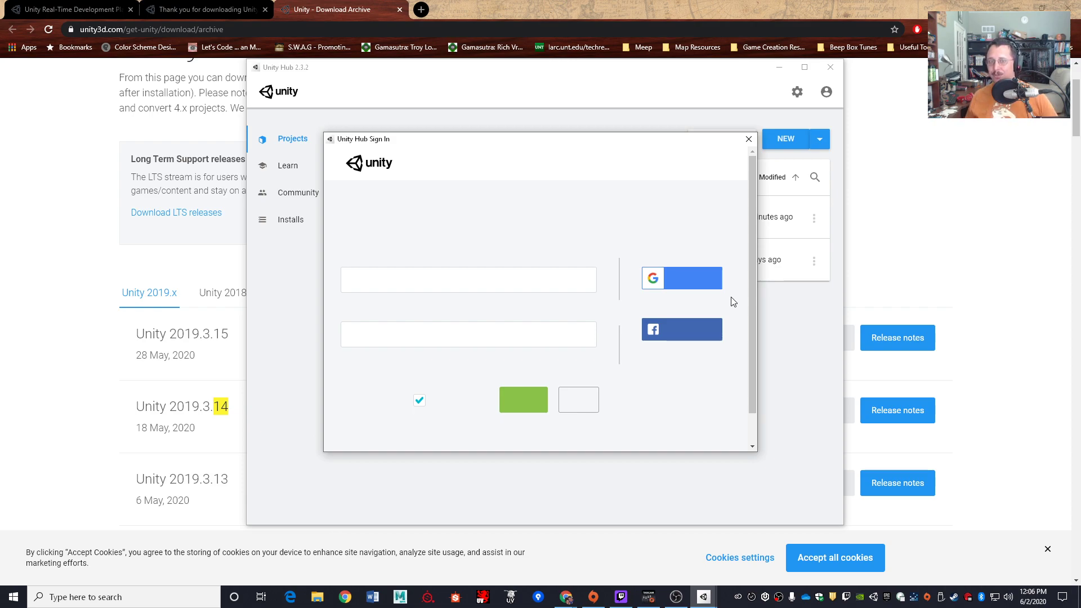
{"action": "left_click_drag", "start_coordinate": [483, 139], "coordinate": [1080, 169]}
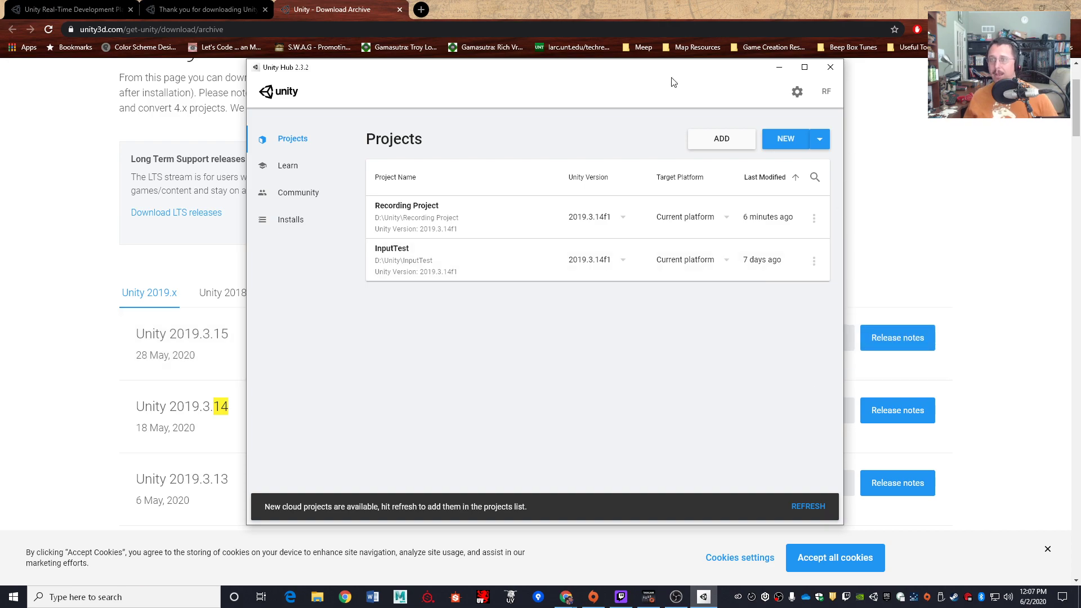
{"action": "left_click", "coordinate": [809, 508]}
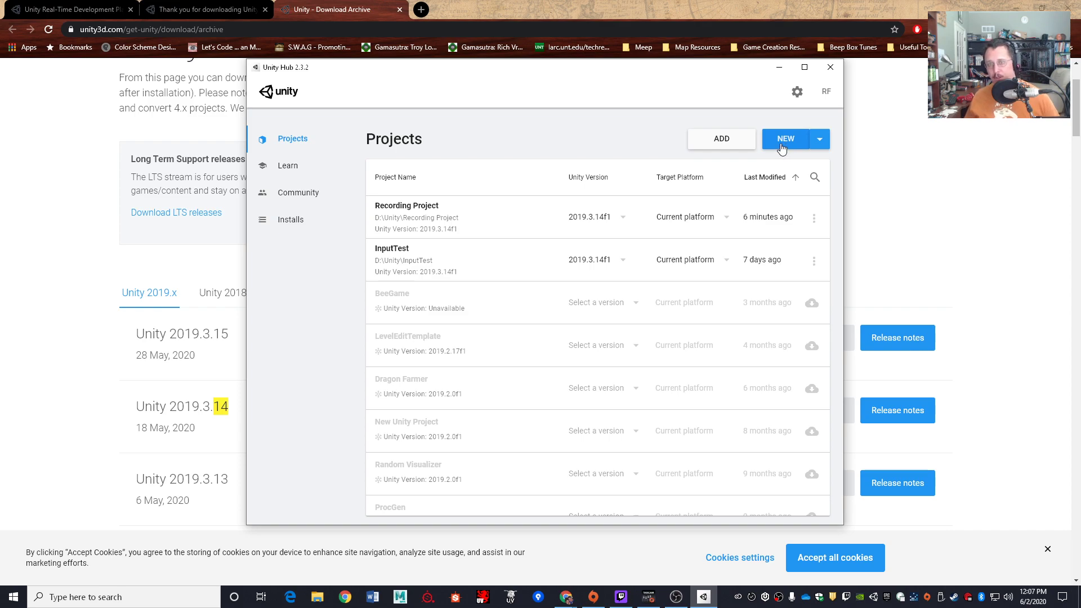
- Start a new Unity 2019.3.14f1 project named Demo Project, keeping D:\Unity as its location
{"action": "left_click", "coordinate": [820, 140]}
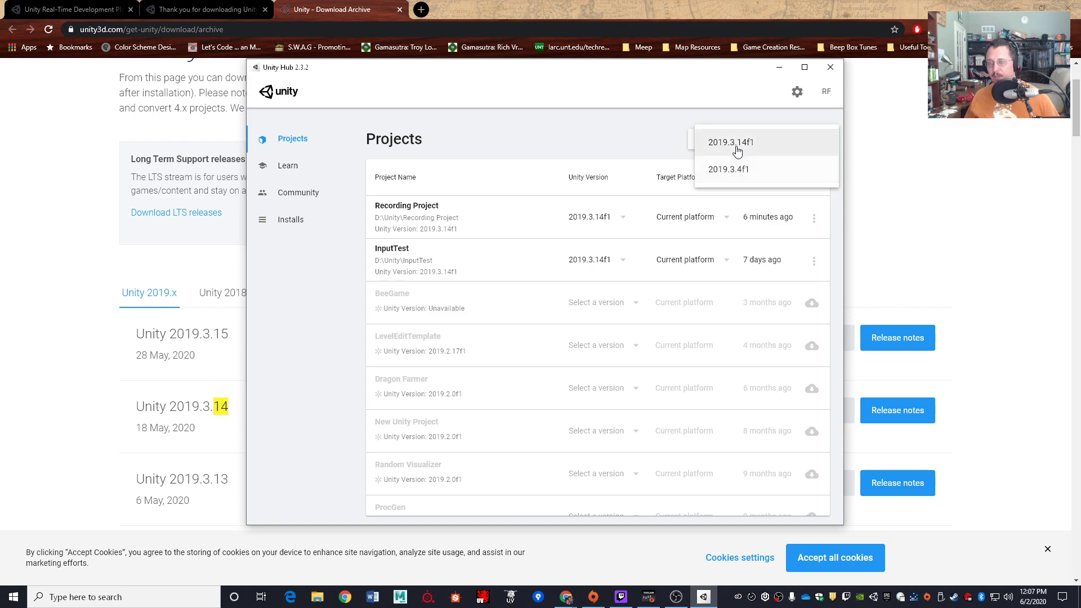
{"action": "left_click", "coordinate": [635, 138]}
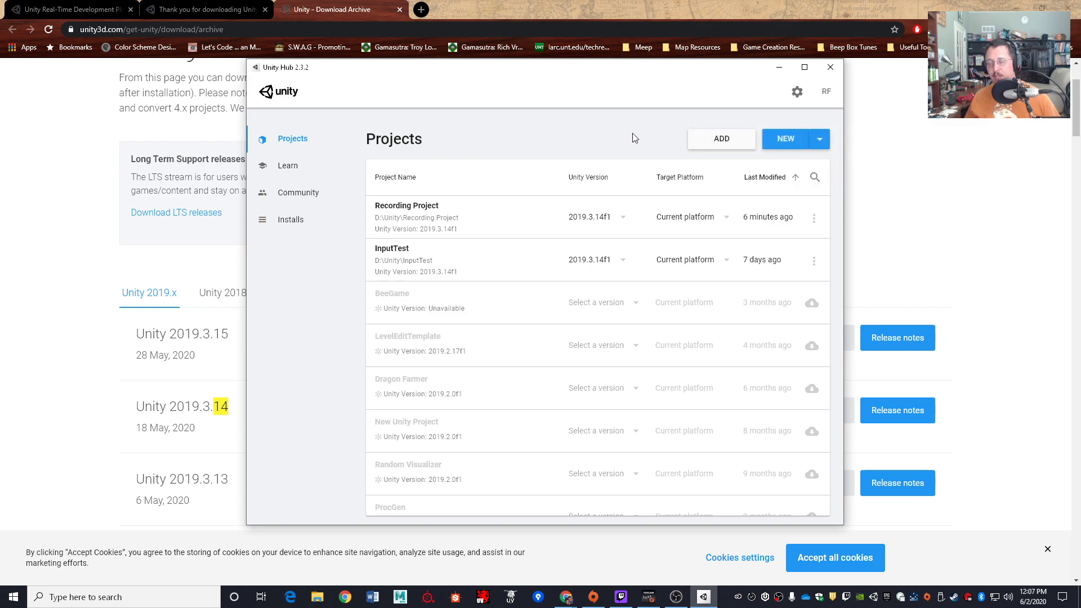
{"action": "left_click", "coordinate": [782, 141]}
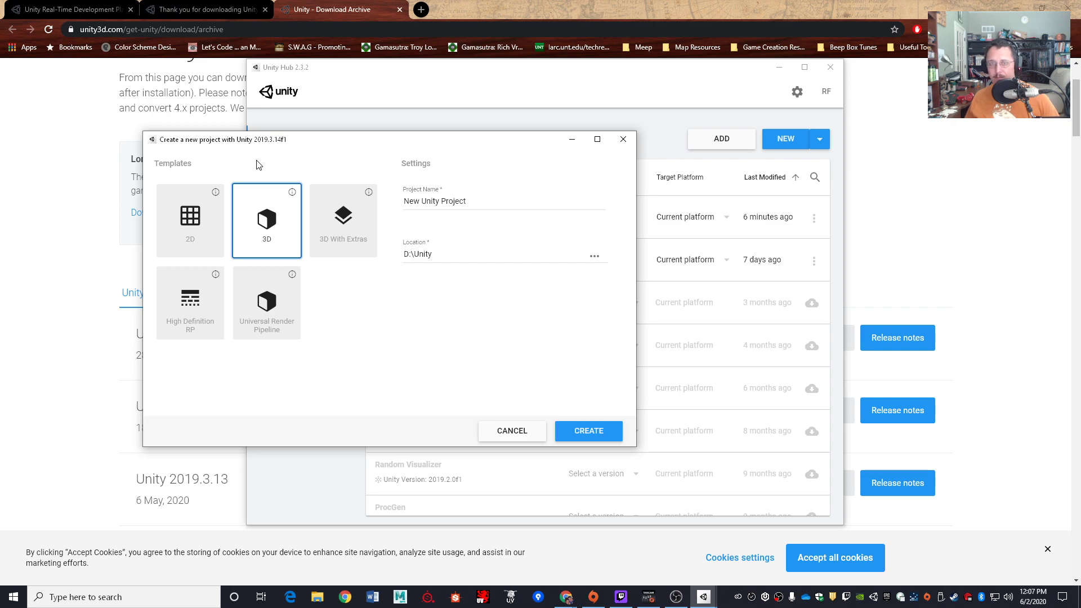
{"action": "left_click_drag", "start_coordinate": [472, 204], "coordinate": [378, 214]}
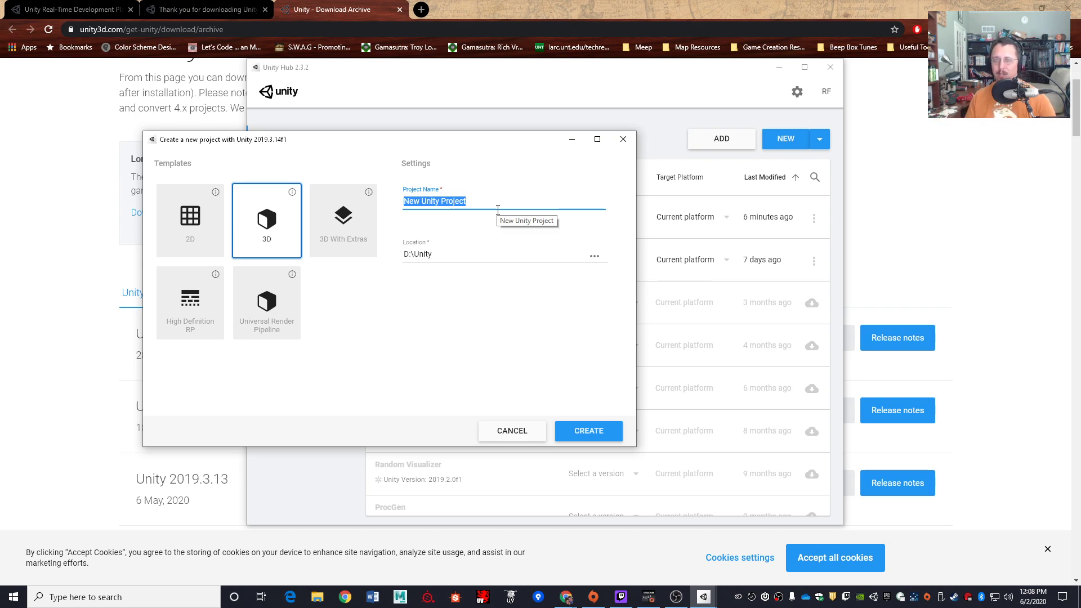
{"action": "type", "text": "Demo"}
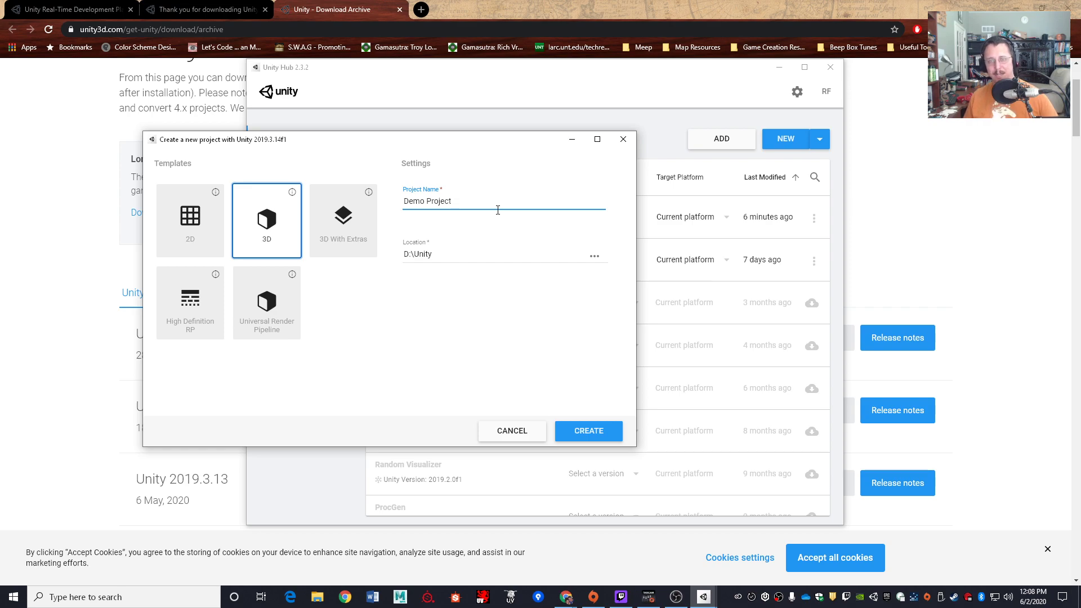
{"action": "left_click", "coordinate": [461, 255]}
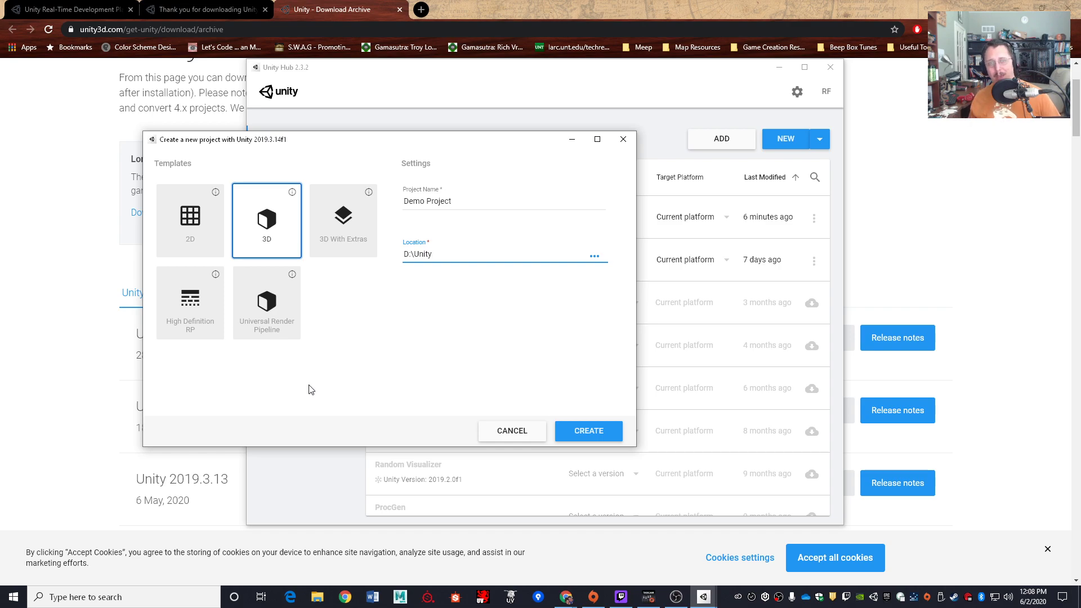
- Examine the 2D, 3D, 3D With Extras, High Definition RP and Universal Render Pipeline templates for the new project
{"action": "left_click", "coordinate": [259, 248]}
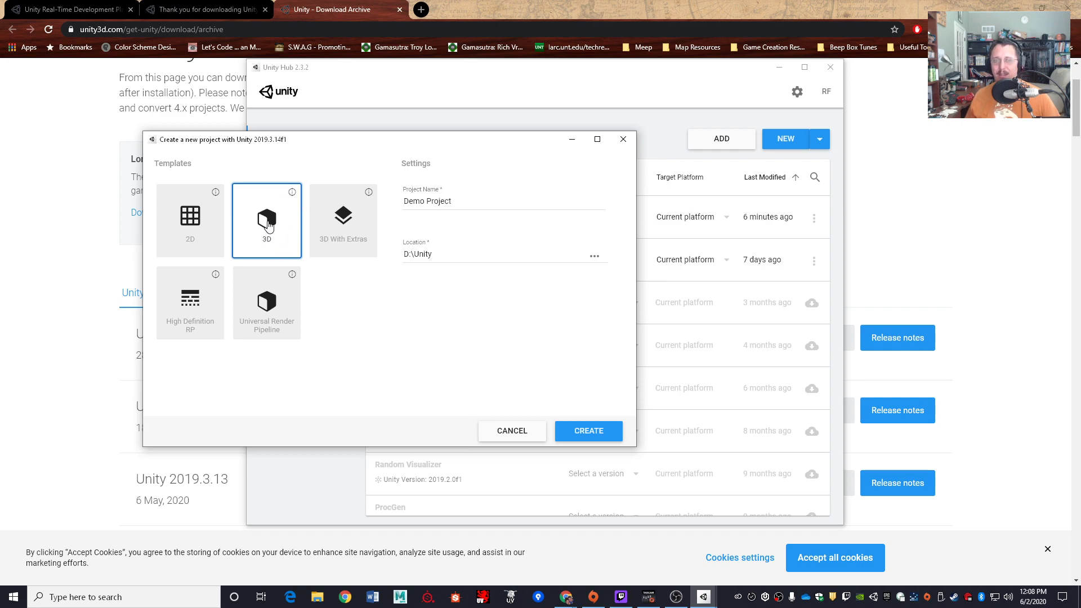
{"action": "left_click", "coordinate": [210, 225]}
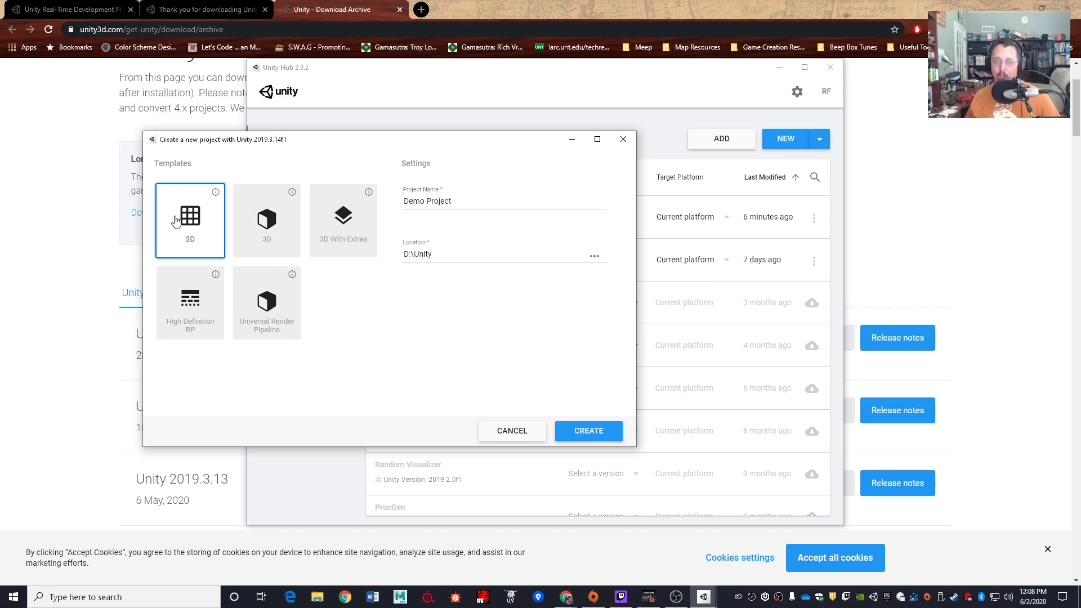
{"action": "left_click", "coordinate": [250, 241]}
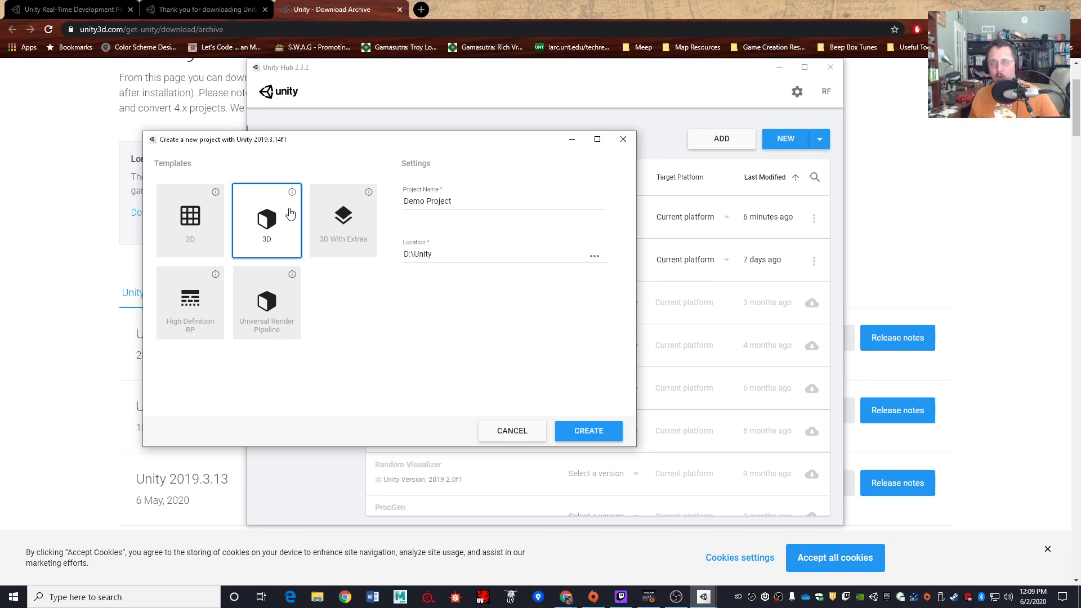
{"action": "left_click", "coordinate": [193, 224]}
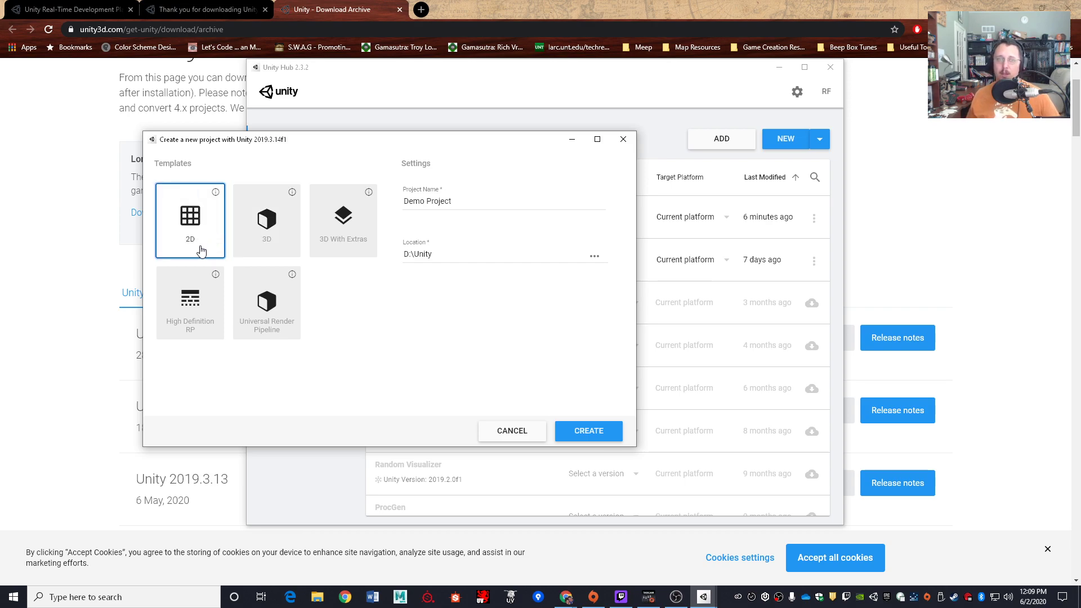
{"action": "left_click", "coordinate": [336, 227]}
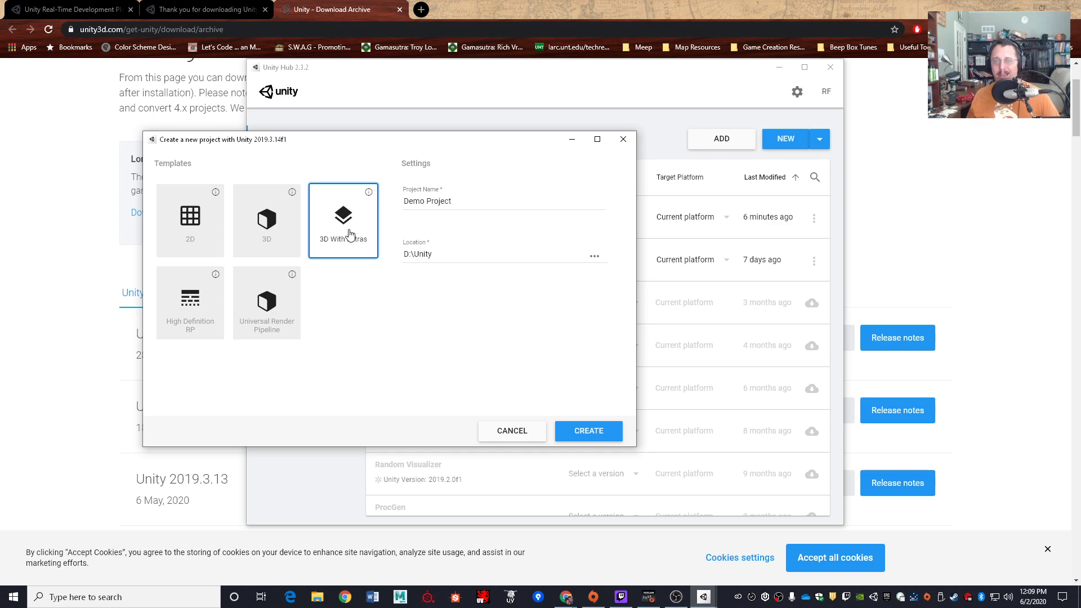
{"action": "left_click", "coordinate": [257, 243]}
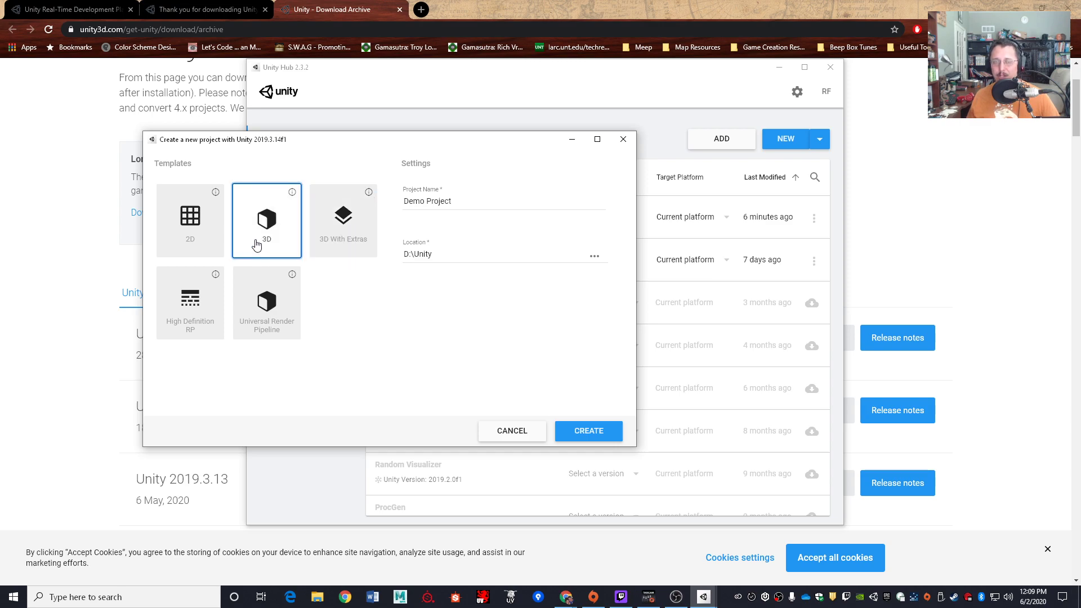
{"action": "left_click", "coordinate": [363, 234]}
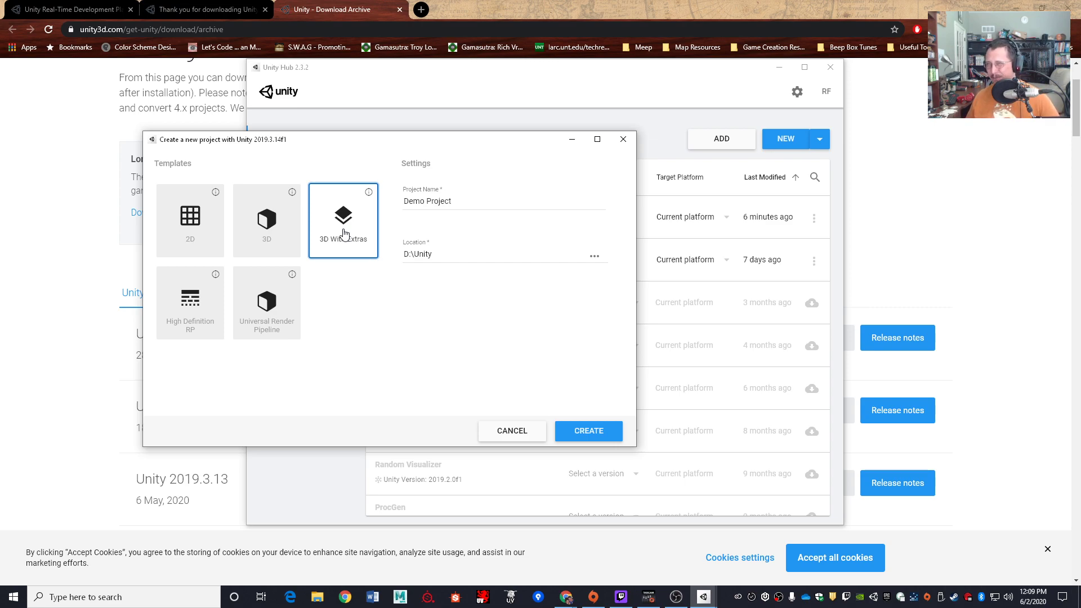
{"action": "left_click", "coordinate": [200, 327]}
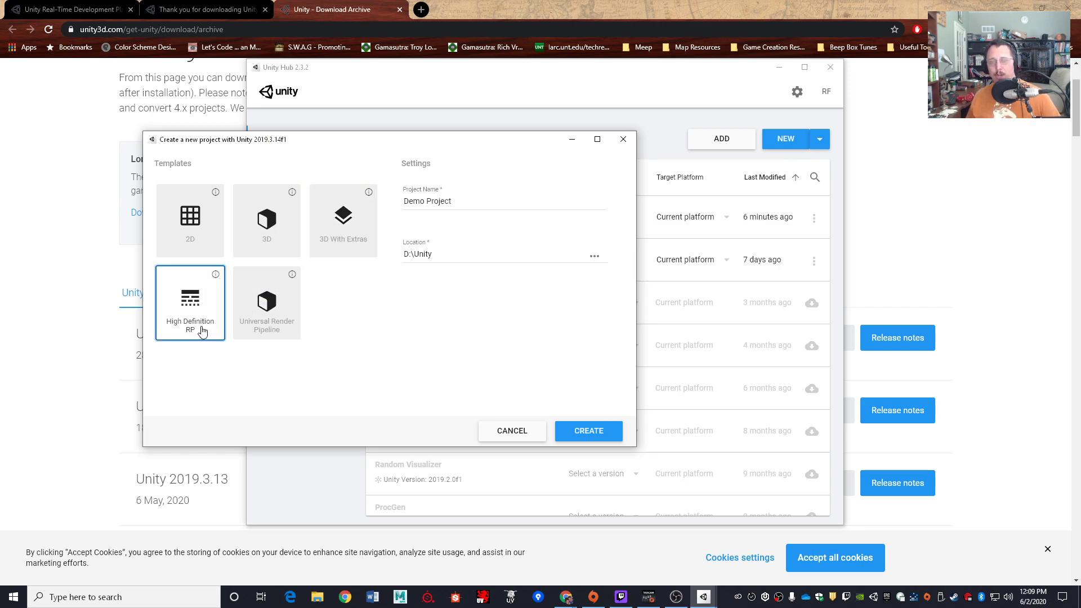
{"action": "left_click", "coordinate": [265, 336]}
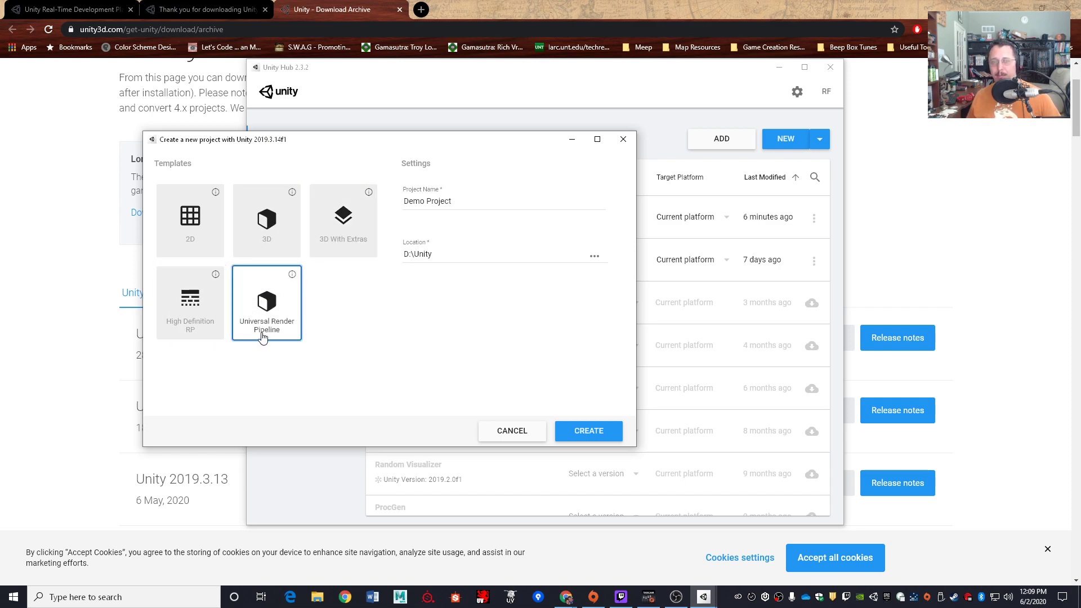
- Create Demo Project from the 3D template
{"action": "left_click", "coordinate": [263, 251]}
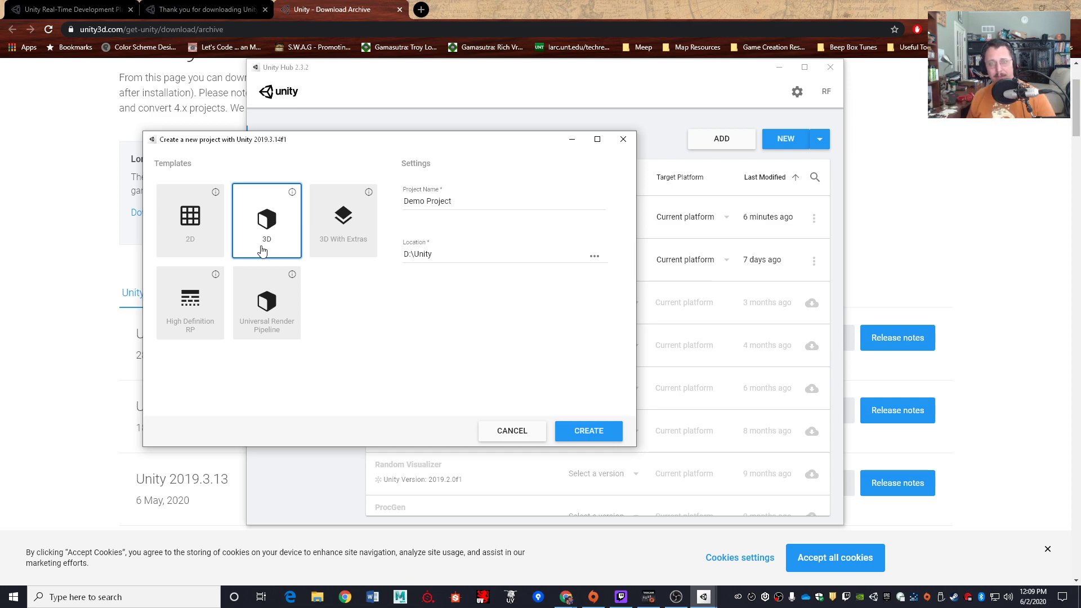
{"action": "left_click", "coordinate": [600, 431]}
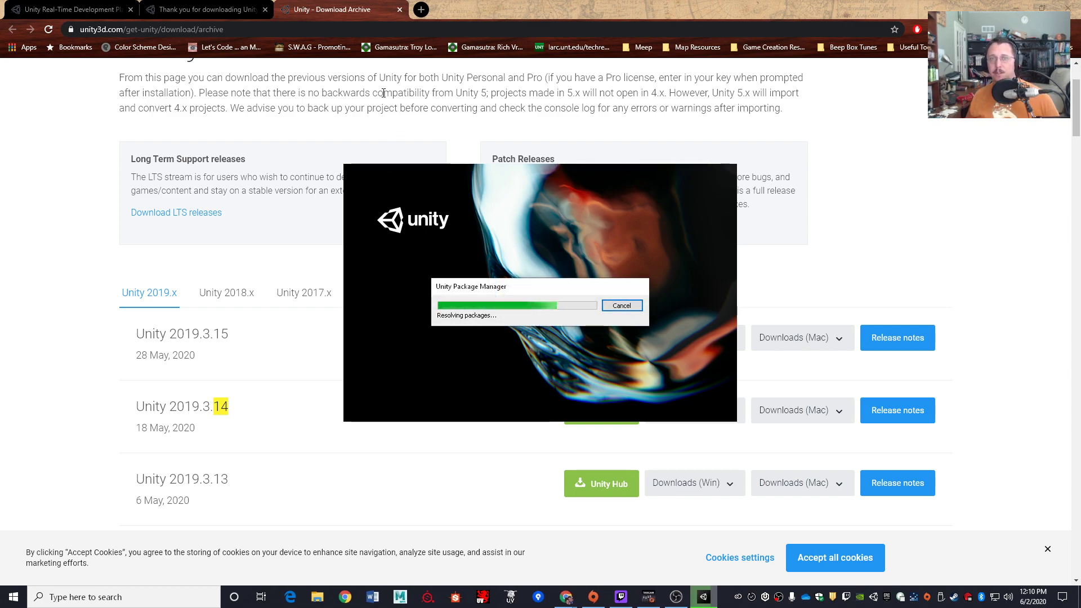
- Switch to the Unity website in the browser and show the Individual plans on the plans and pricing page
{"action": "left_click", "coordinate": [104, 11]}
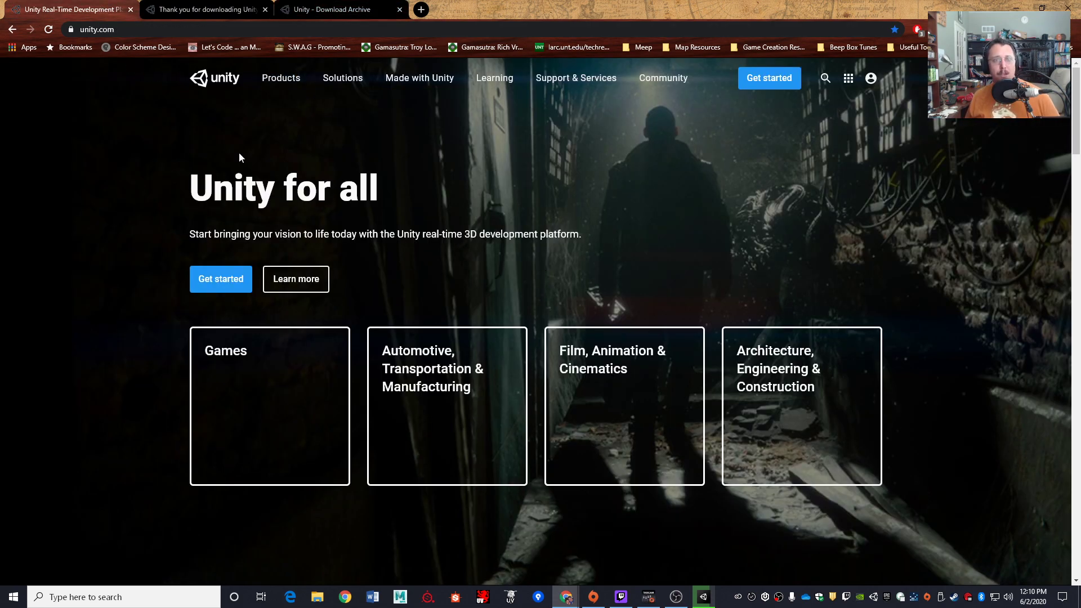
{"action": "left_click", "coordinate": [771, 81]}
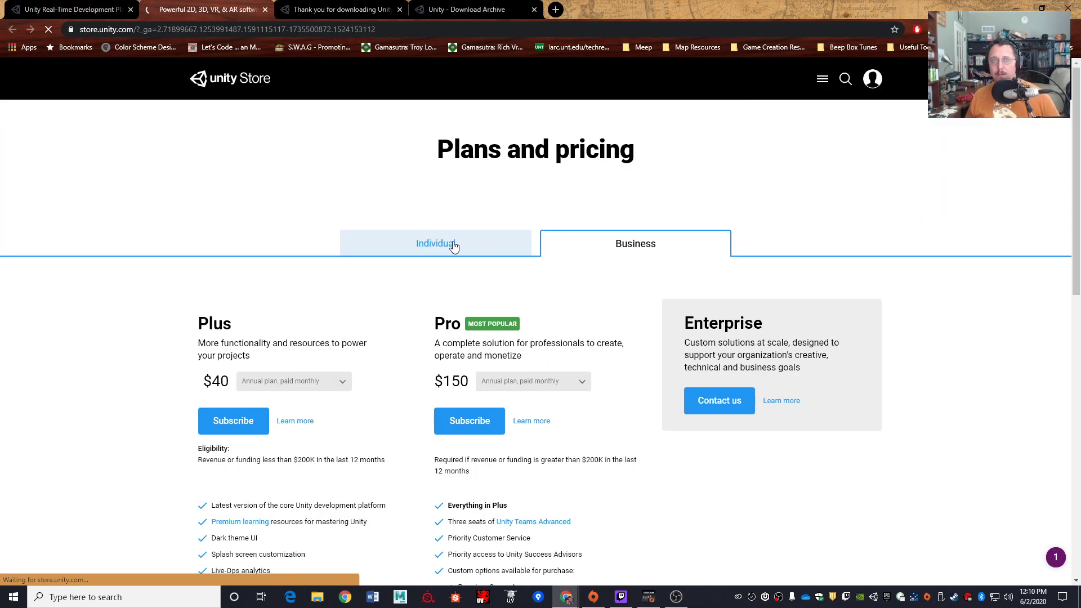
{"action": "left_click", "coordinate": [470, 250]}
{"action": "left_click", "coordinate": [470, 249]}
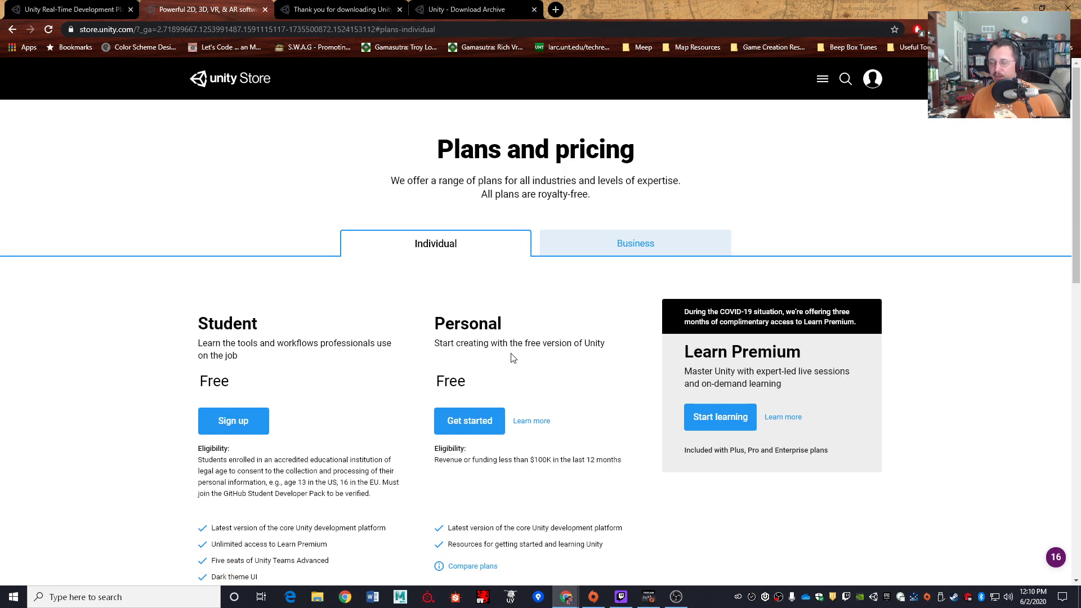
- Open the Unity Personal download page for returning users and accept the eligibility terms for downloading Unity Hub
{"action": "left_click", "coordinate": [466, 428]}
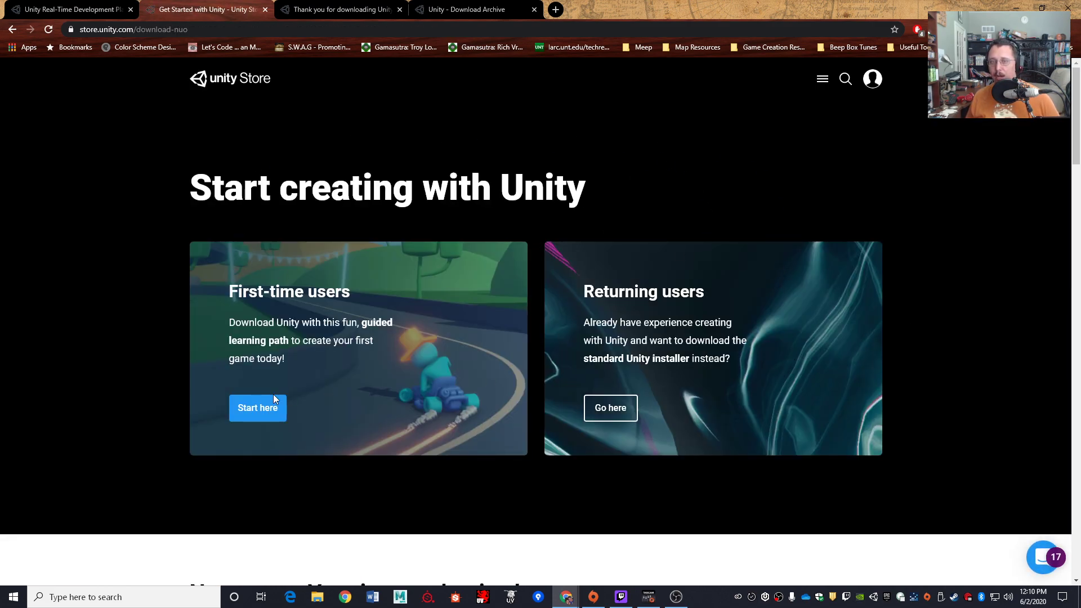
{"action": "left_click", "coordinate": [616, 415]}
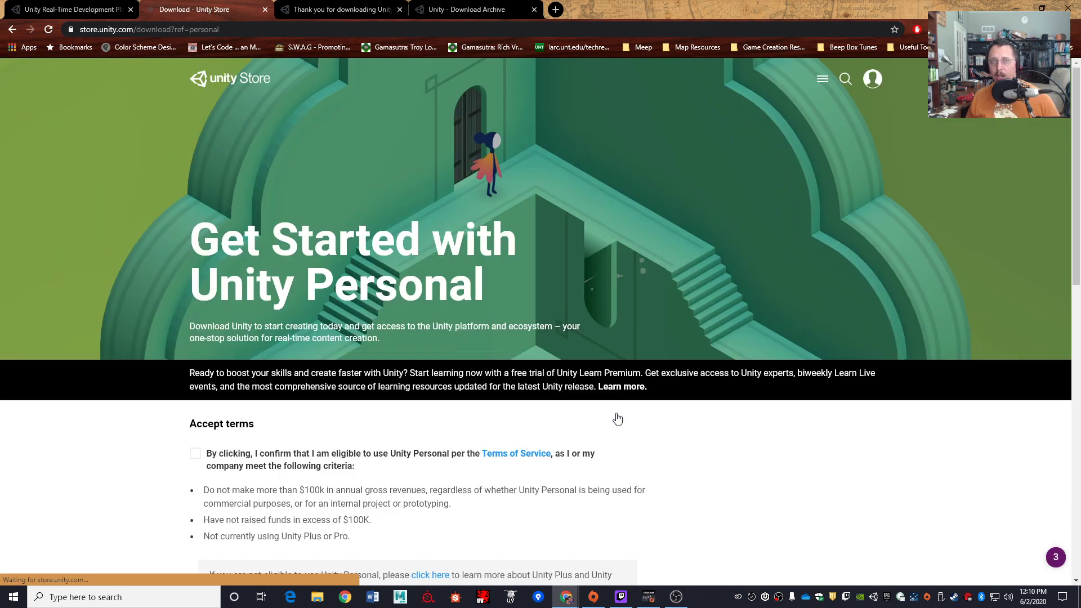
{"action": "scroll", "coordinate": [338, 451], "scroll_direction": "down", "scroll_amount": 1}
{"action": "left_click", "coordinate": [196, 398]}
{"action": "scroll", "coordinate": [287, 426], "scroll_direction": "down", "scroll_amount": 4}
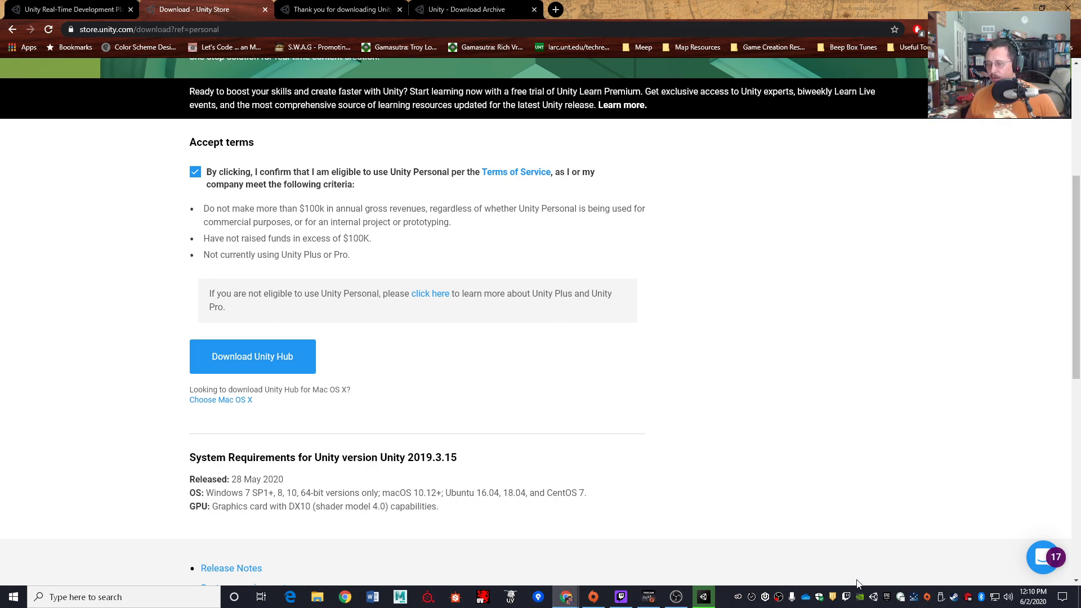
- Examine the 2019.x releases in the download archive linked from Unity Hub's list of versions to add, and close that list
{"action": "right_click", "coordinate": [873, 597]}
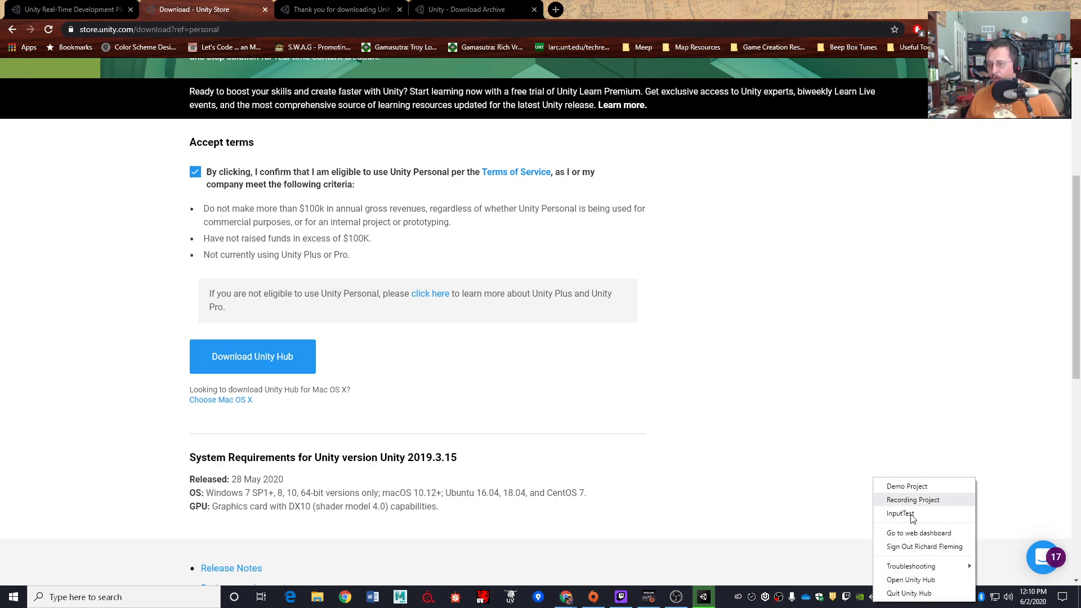
{"action": "left_click", "coordinate": [910, 580]}
{"action": "left_click", "coordinate": [300, 233]}
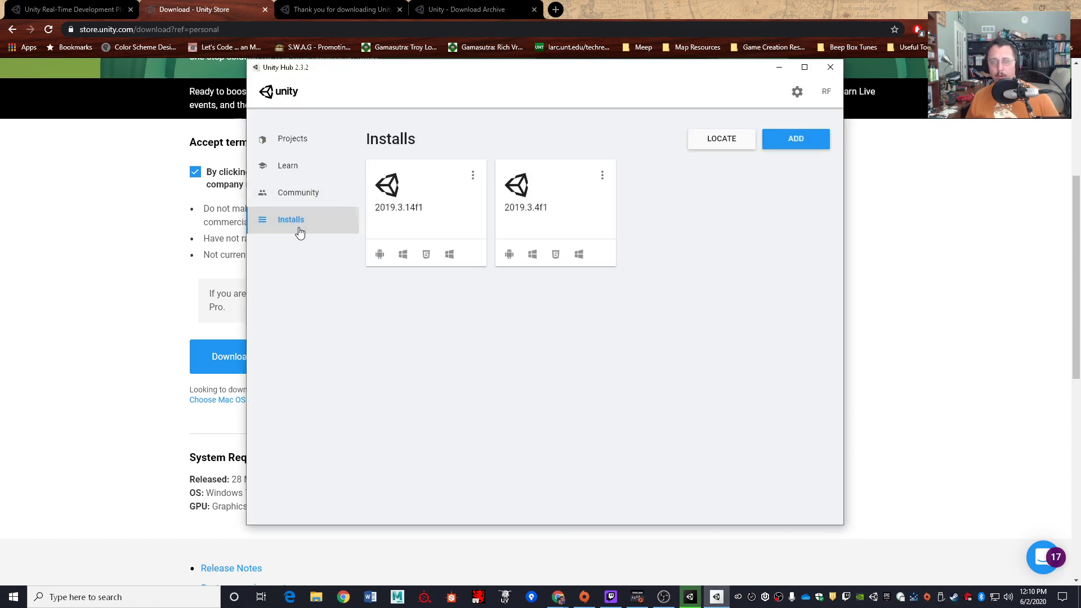
{"action": "left_click", "coordinate": [794, 143]}
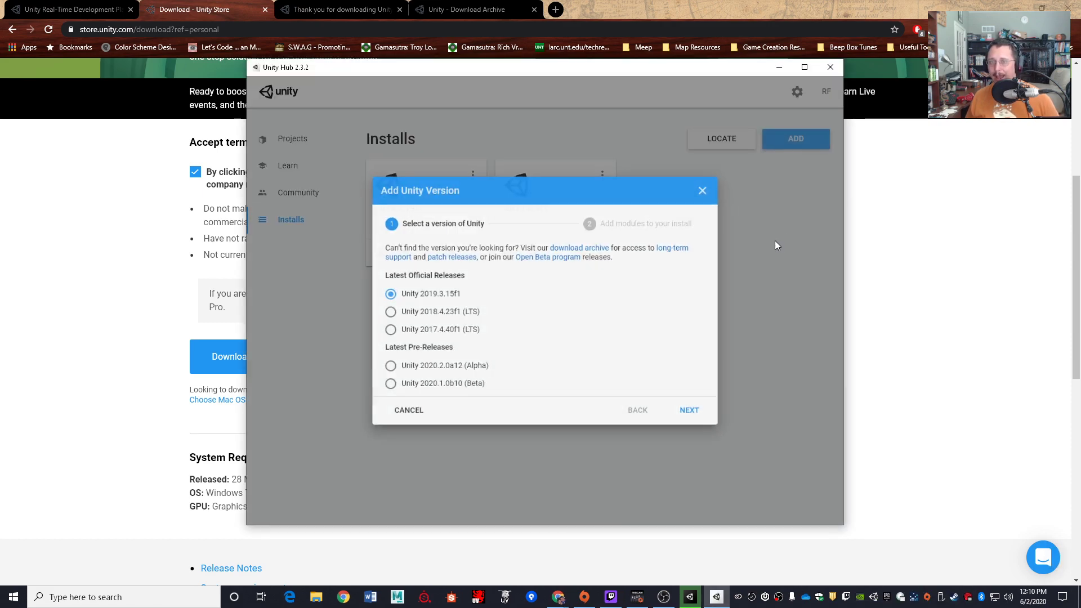
{"action": "left_click", "coordinate": [579, 247]}
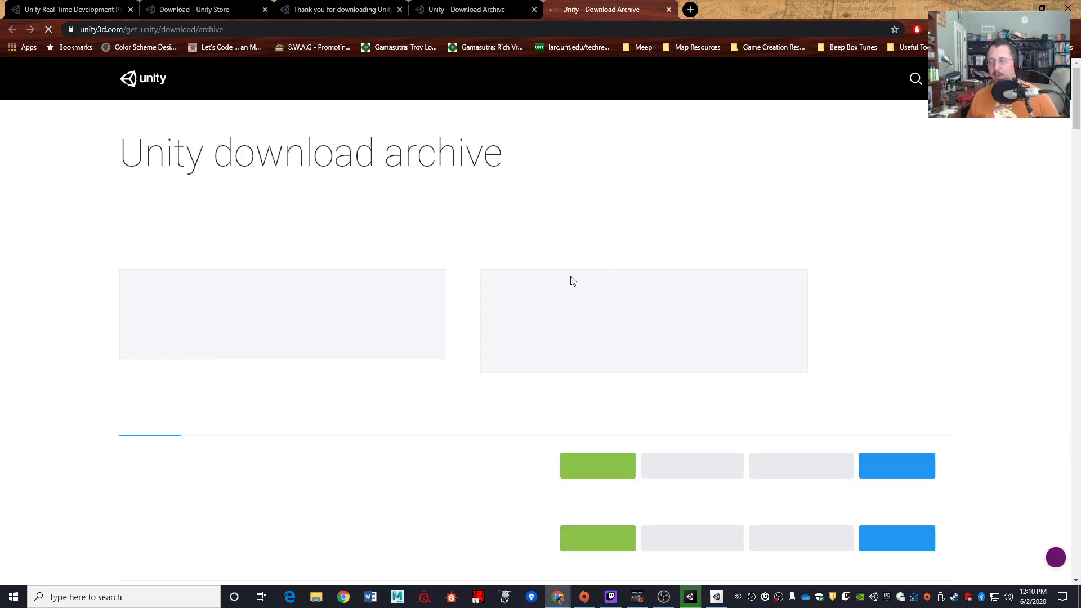
{"action": "scroll", "coordinate": [232, 316], "scroll_direction": "down", "scroll_amount": 8}
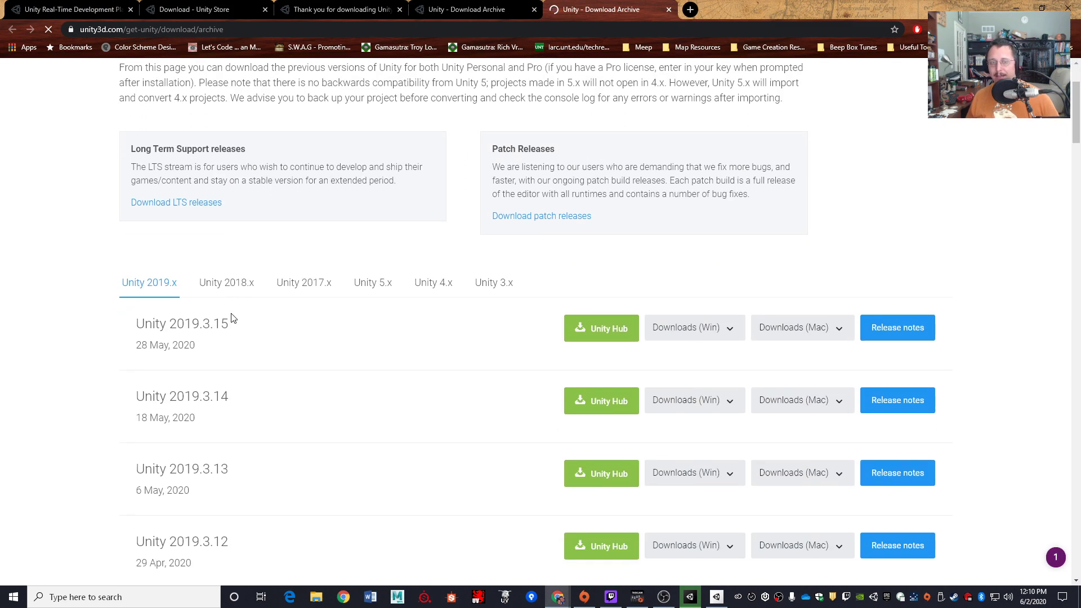
{"action": "scroll", "coordinate": [234, 335], "scroll_direction": "up", "scroll_amount": 8}
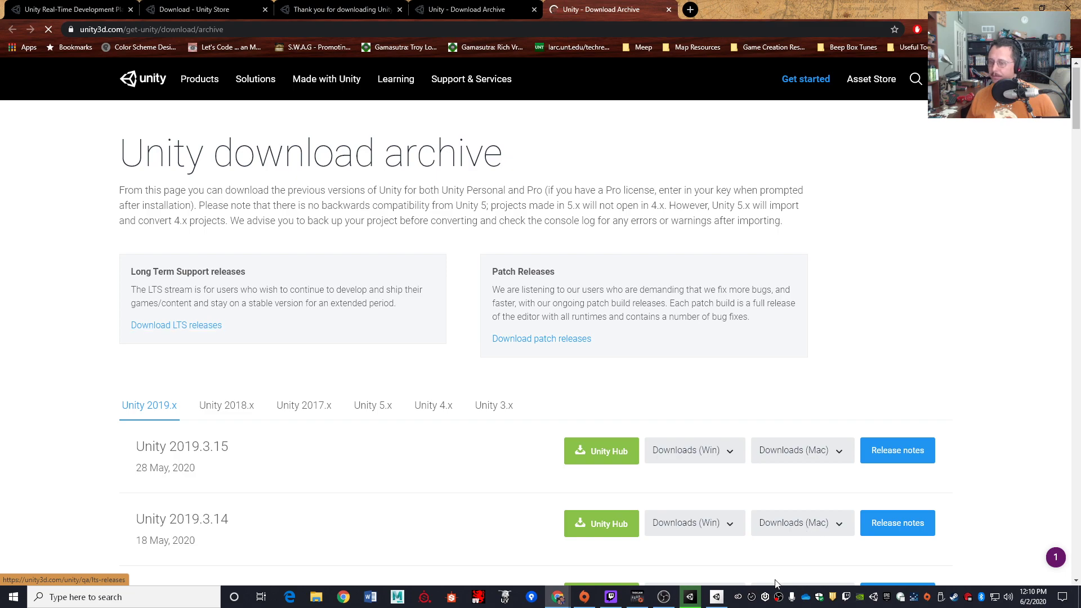
{"action": "left_click", "coordinate": [717, 596]}
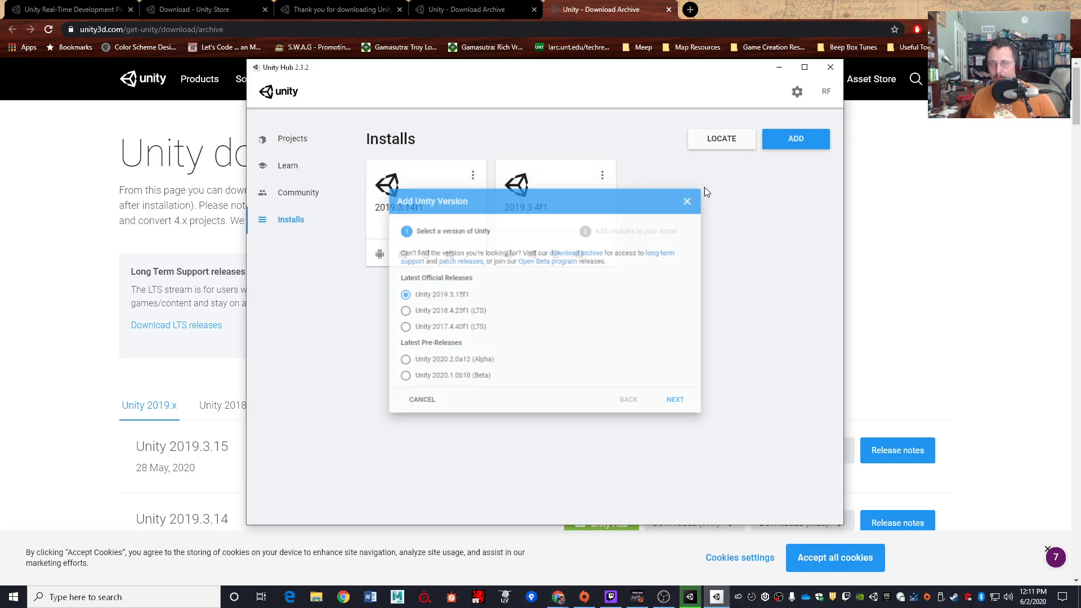
{"action": "left_click", "coordinate": [709, 186]}
- Start another Unity 2019.3.14f1 project with the 2D template and cancel its creation
{"action": "left_click", "coordinate": [291, 138]}
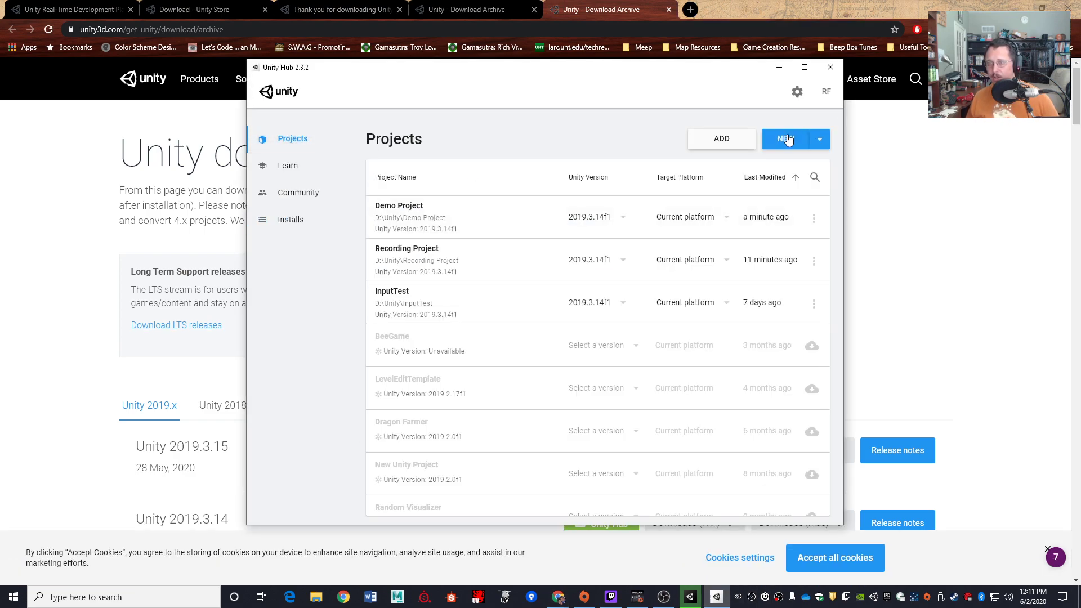
{"action": "left_click", "coordinate": [821, 144]}
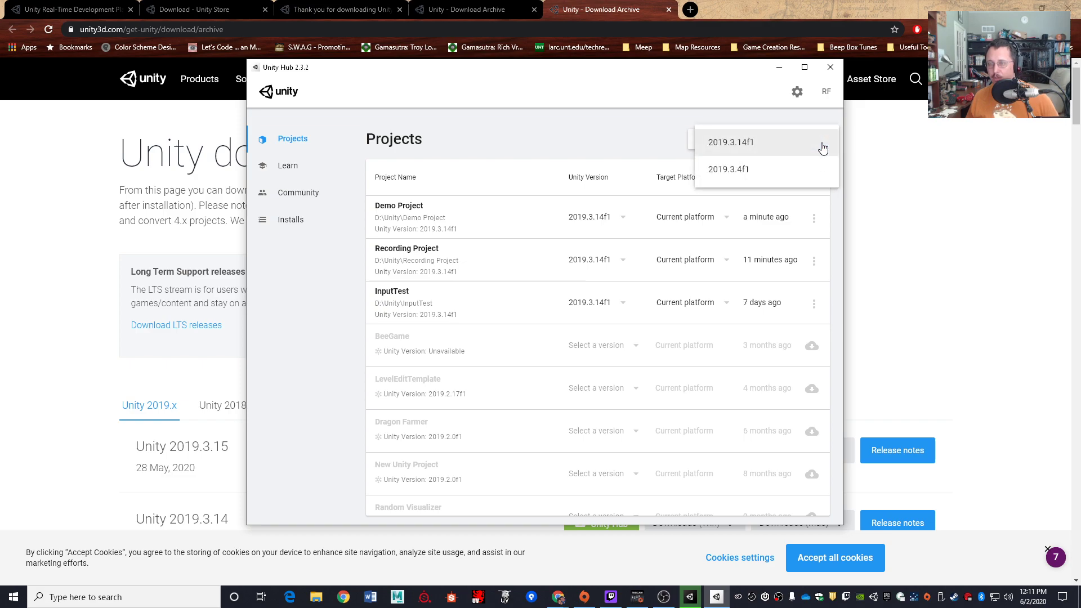
{"action": "left_click", "coordinate": [727, 143]}
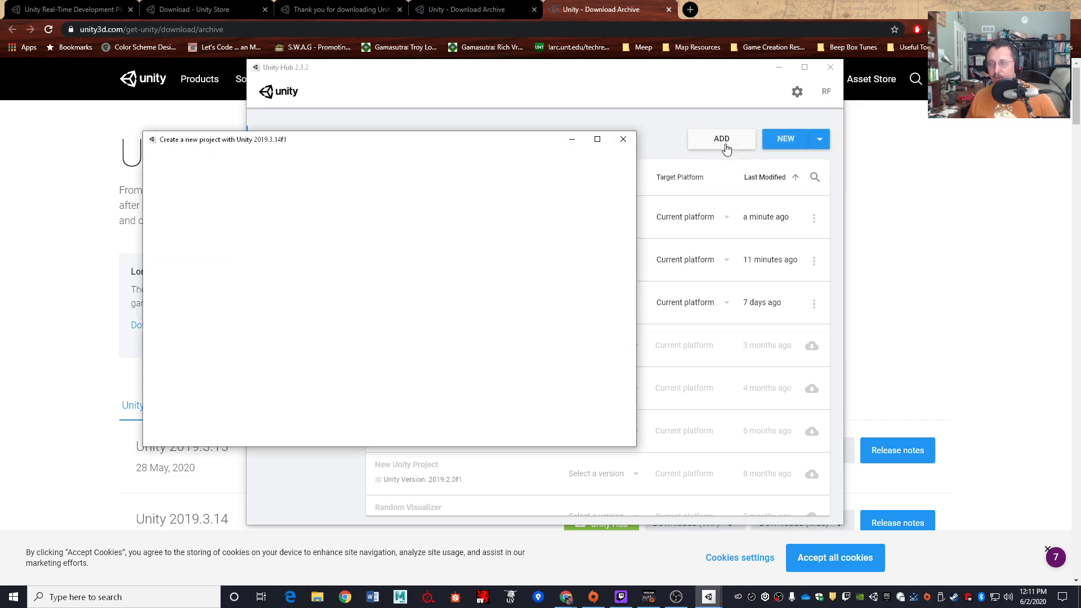
{"action": "left_click", "coordinate": [489, 198]}
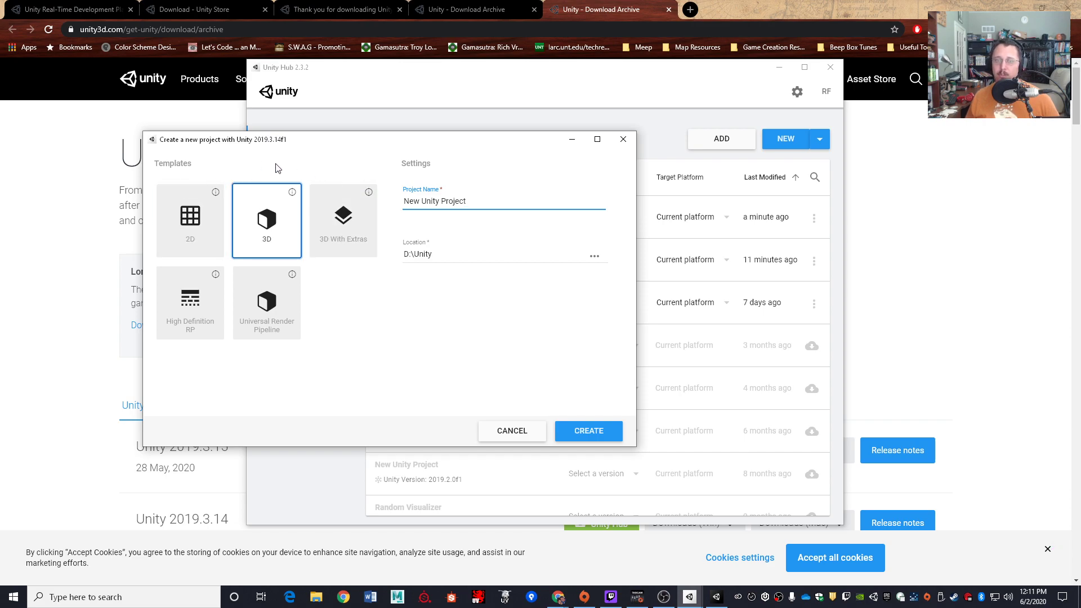
{"action": "left_click", "coordinate": [209, 230]}
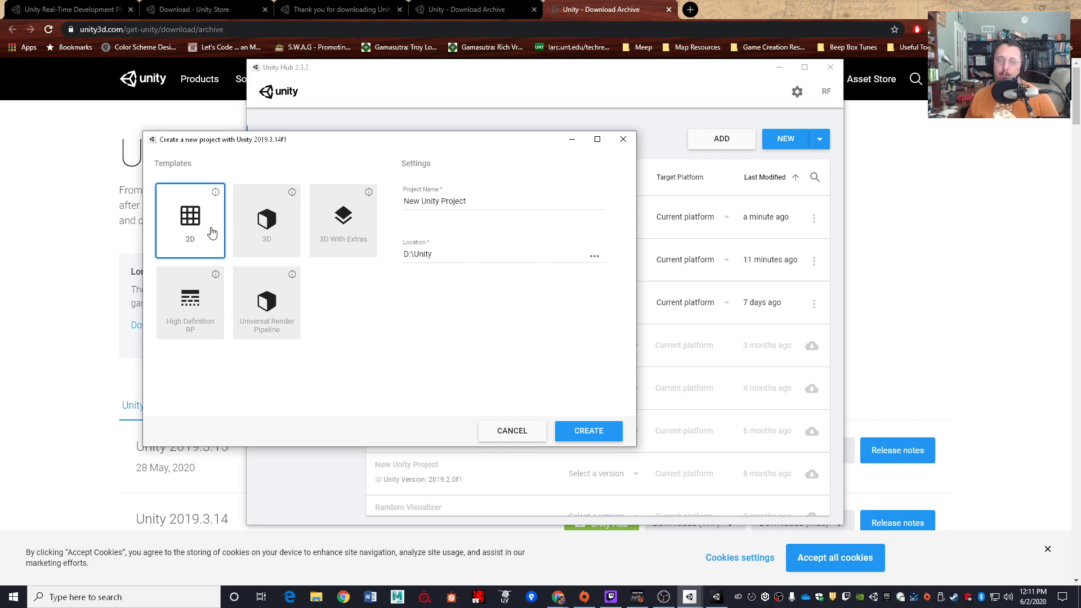
{"action": "left_click", "coordinate": [512, 430]}
- Close Unity Hub and switch to the Unity editor with Demo Project open
{"action": "left_click", "coordinate": [830, 67]}
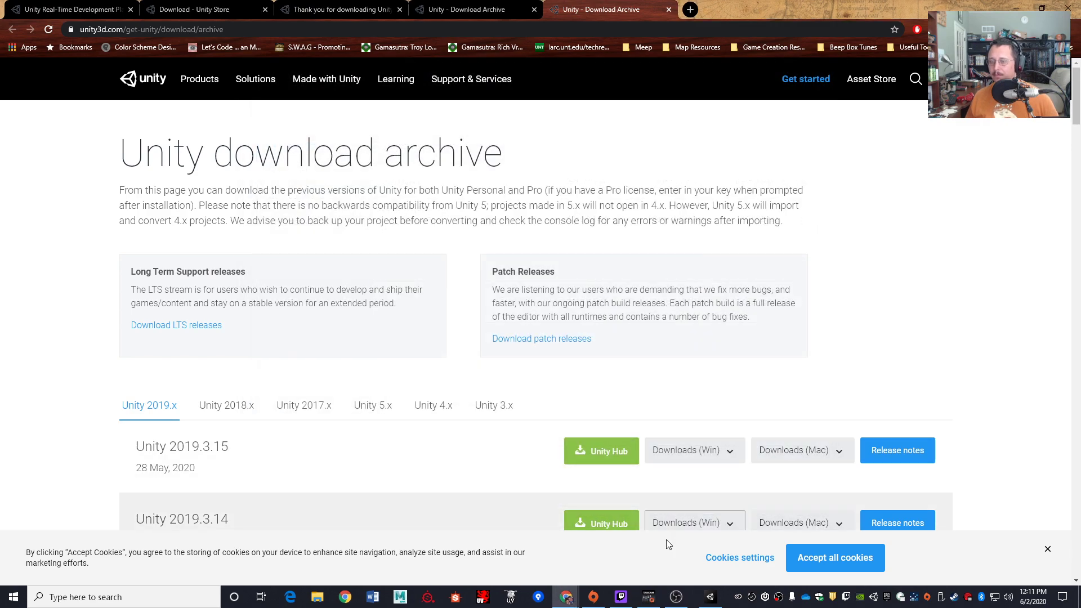
{"action": "left_click", "coordinate": [703, 599]}
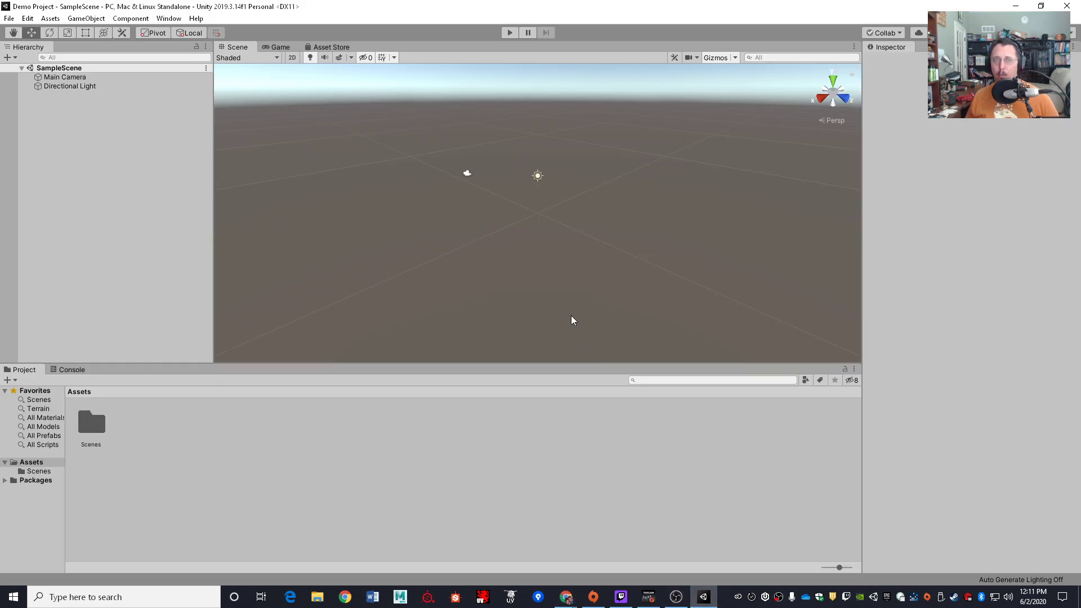